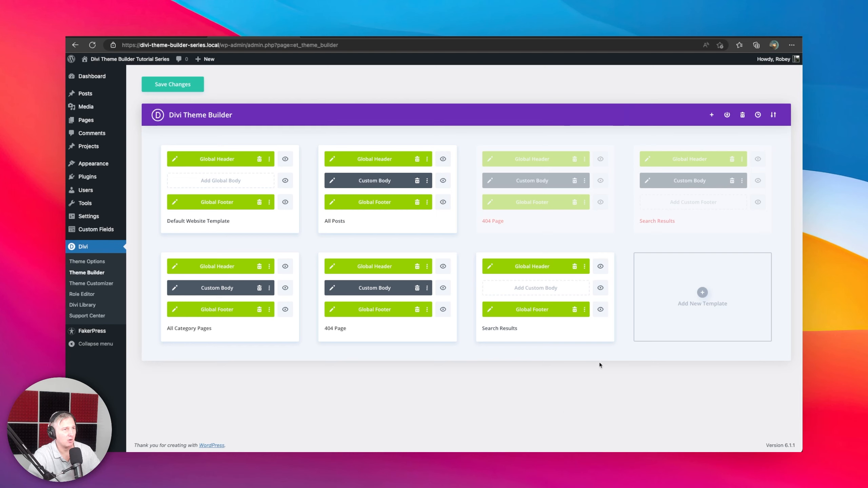
Step: Start building a custom body for the active Search Results template and insert a single-column row
{"action": "left_click", "coordinate": [524, 289]}
{"action": "left_click", "coordinate": [520, 293]}
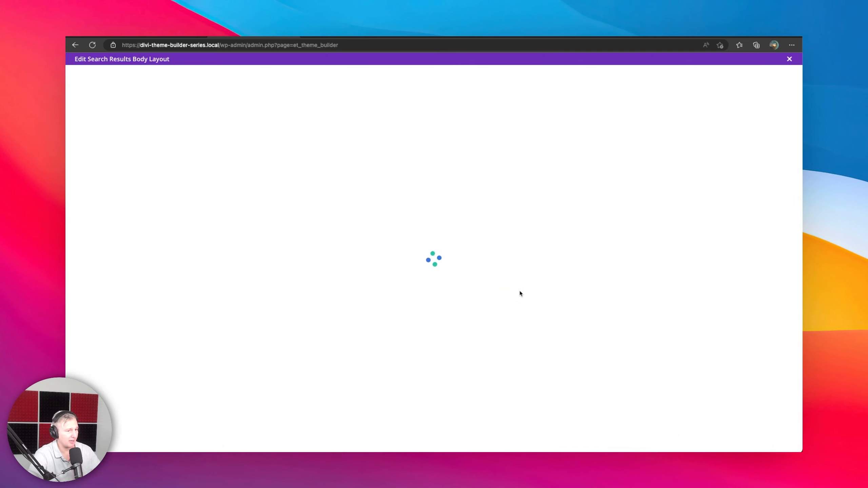
{"action": "left_click", "coordinate": [433, 103]}
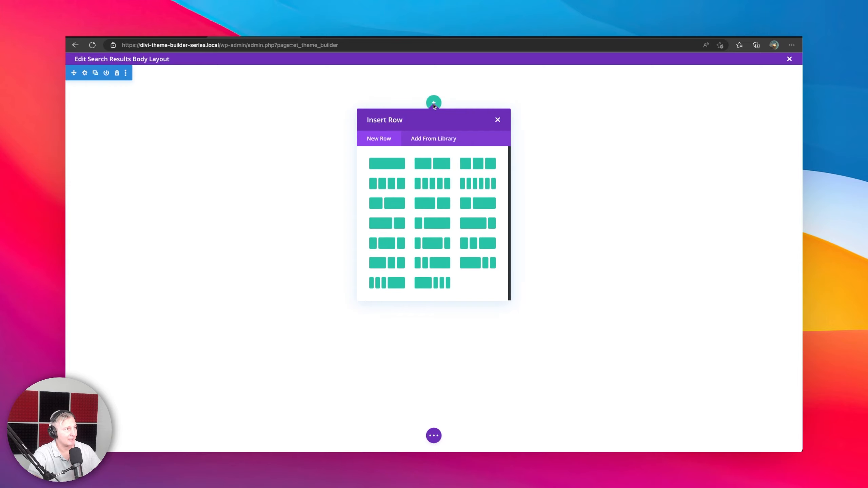
{"action": "left_click", "coordinate": [385, 163]}
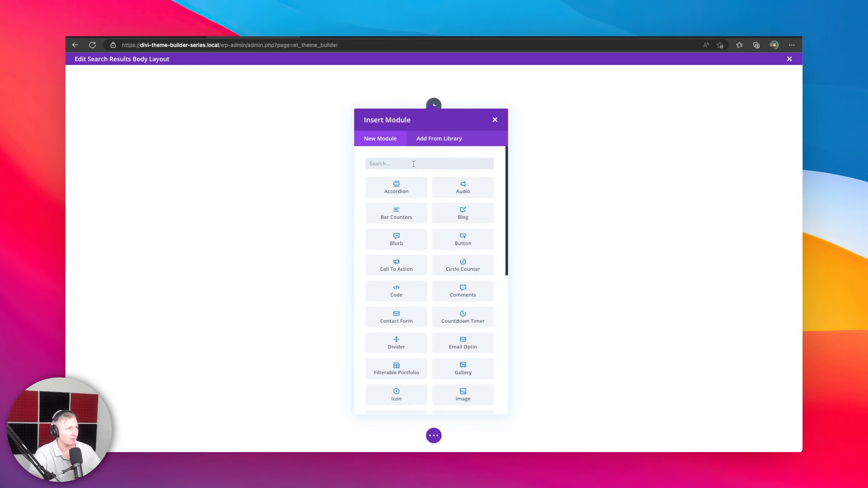
Step: Add a Text module and replace its body with an H1 reading SEARCH RESULTS, flanked by angle brackets and dashes
{"action": "type", "text": "text"}
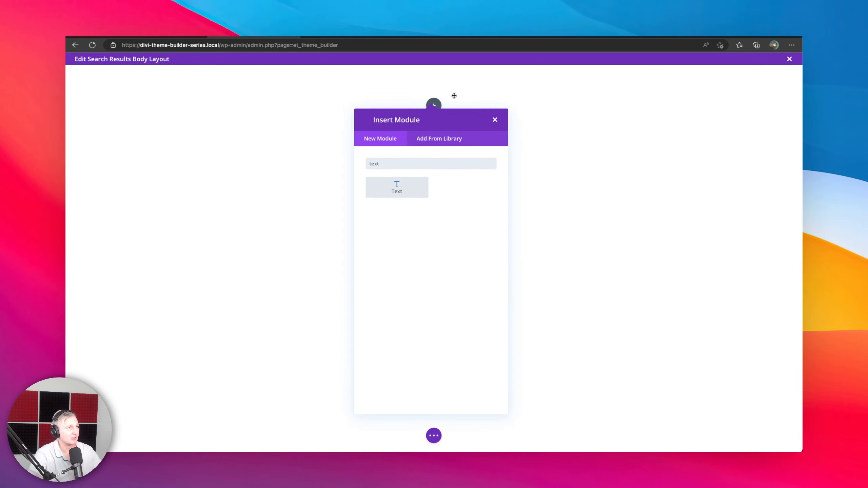
{"action": "left_click", "coordinate": [413, 198]}
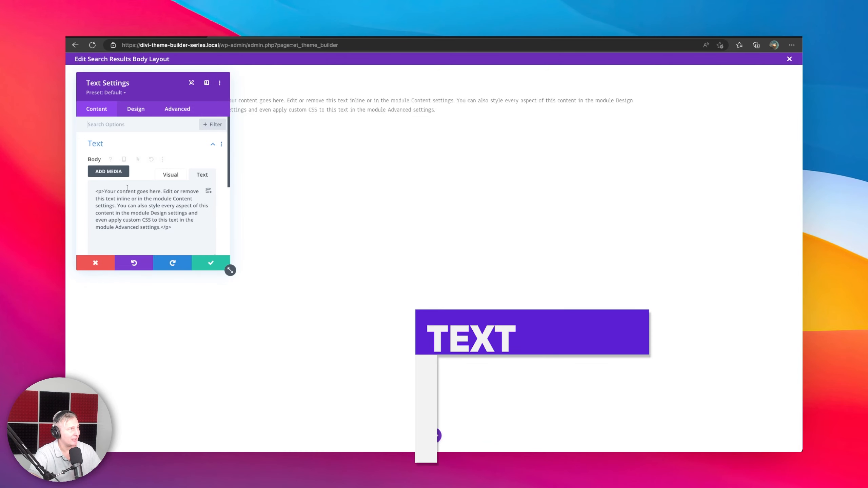
{"action": "key", "text": "super+a"}
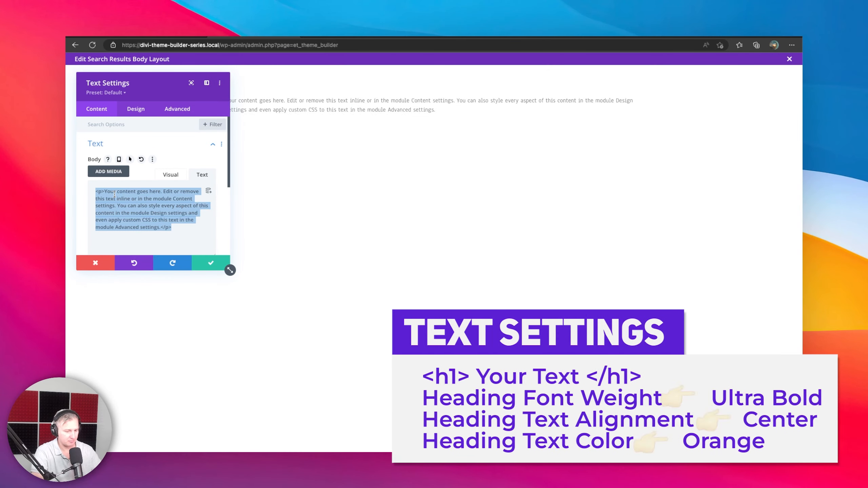
{"action": "type", "text": "<h1"}
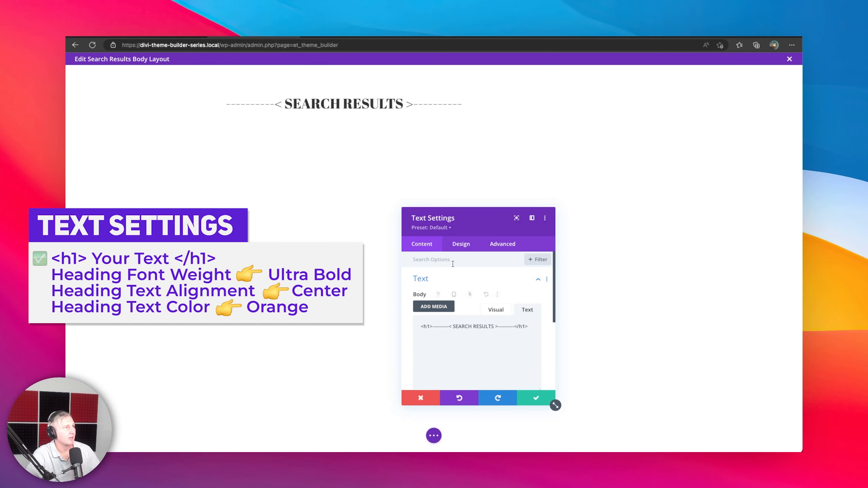
Step: Set the H1 heading's font weight to Ultra Bold
{"action": "left_click", "coordinate": [462, 245]}
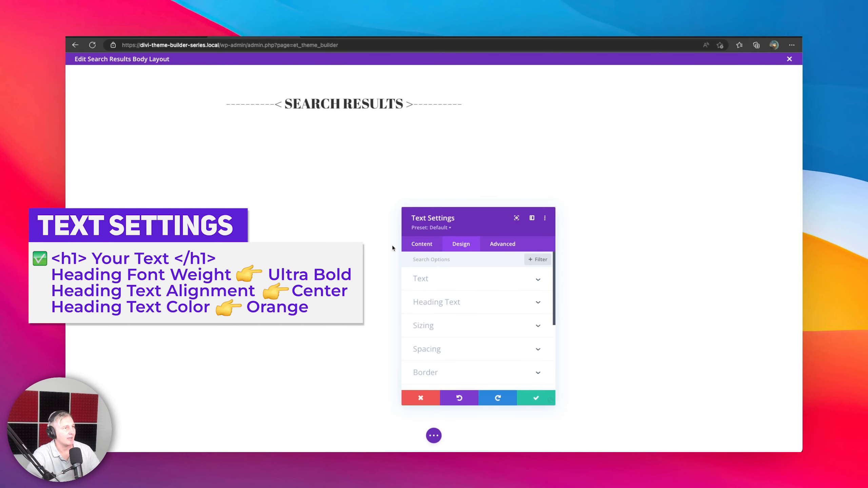
{"action": "left_click", "coordinate": [448, 301]}
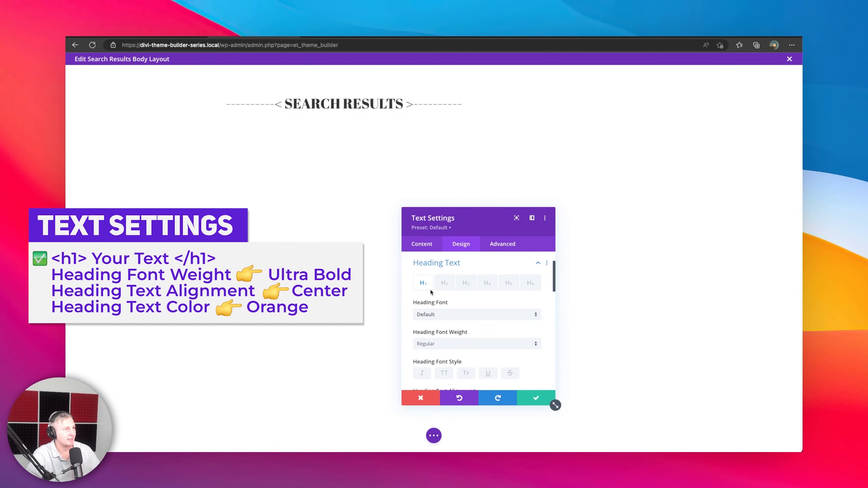
{"action": "left_click", "coordinate": [450, 345]}
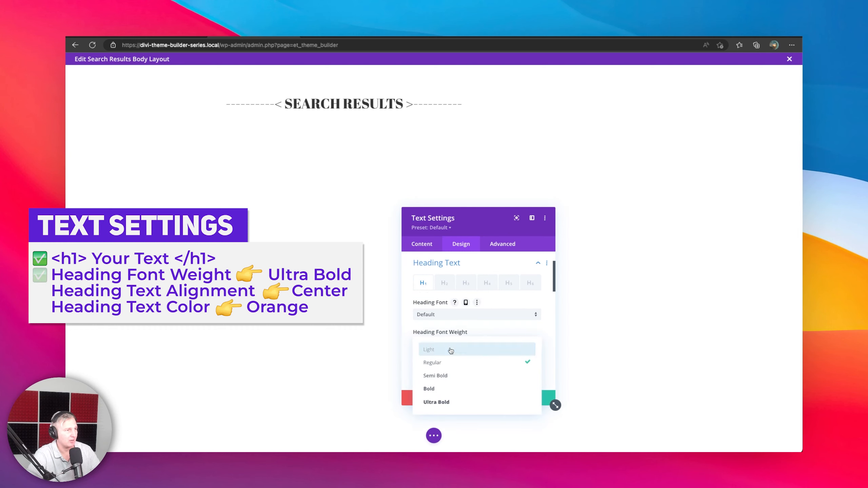
{"action": "left_click", "coordinate": [445, 400]}
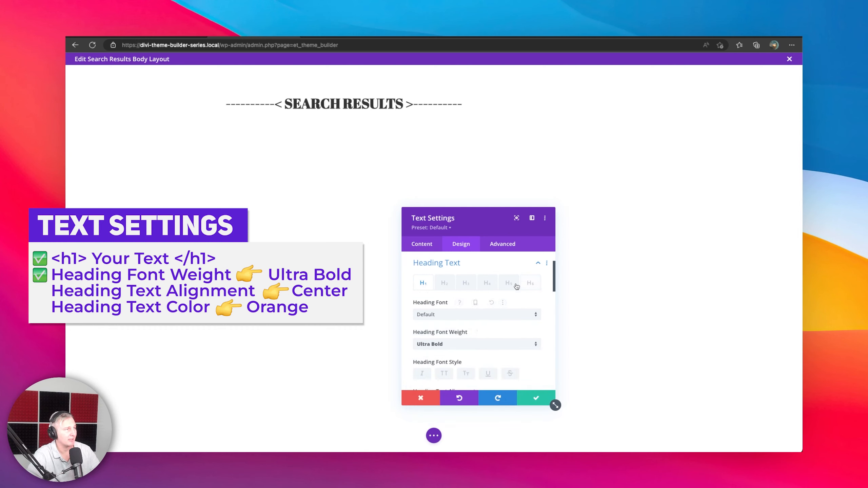
Step: Center the H1 heading text and set its color to orange
{"action": "scroll", "coordinate": [483, 324], "scroll_direction": "down", "scroll_amount": 2}
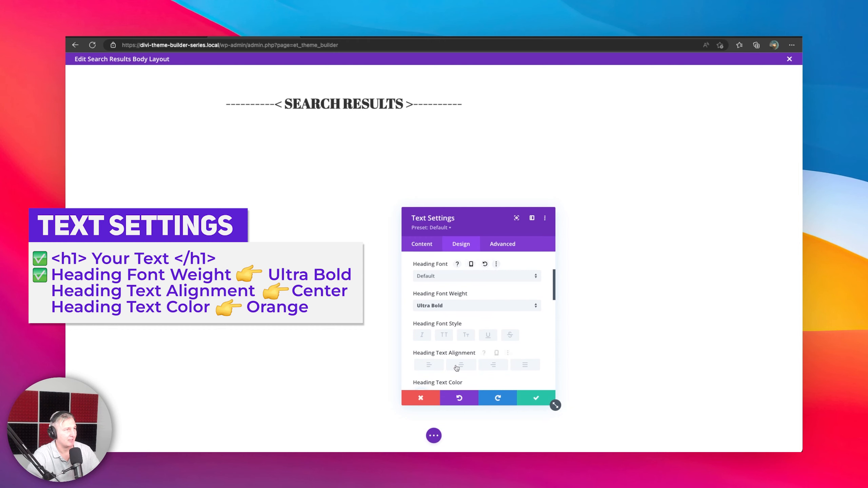
{"action": "left_click", "coordinate": [458, 366]}
{"action": "scroll", "coordinate": [479, 328], "scroll_direction": "up", "scroll_amount": 3}
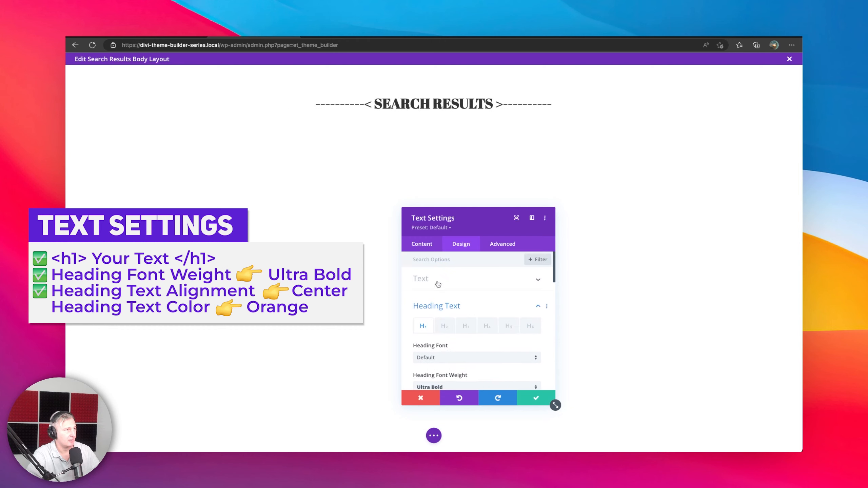
{"action": "scroll", "coordinate": [422, 294], "scroll_direction": "down", "scroll_amount": 3}
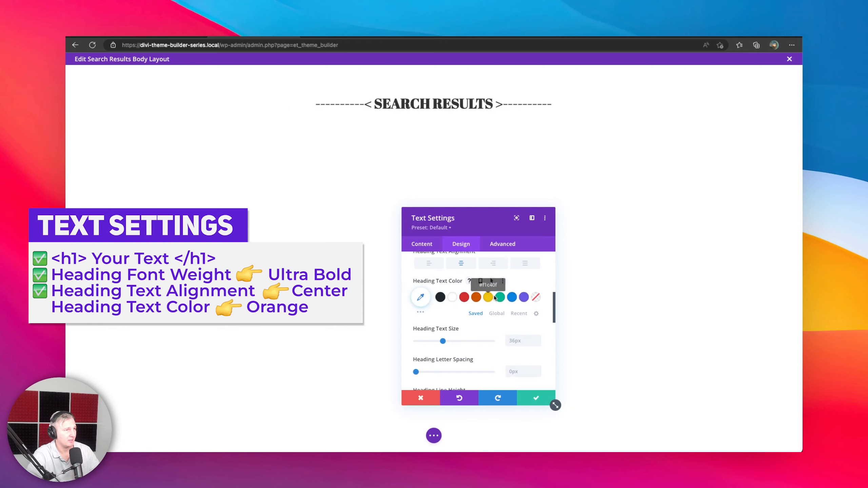
{"action": "left_click", "coordinate": [476, 298]}
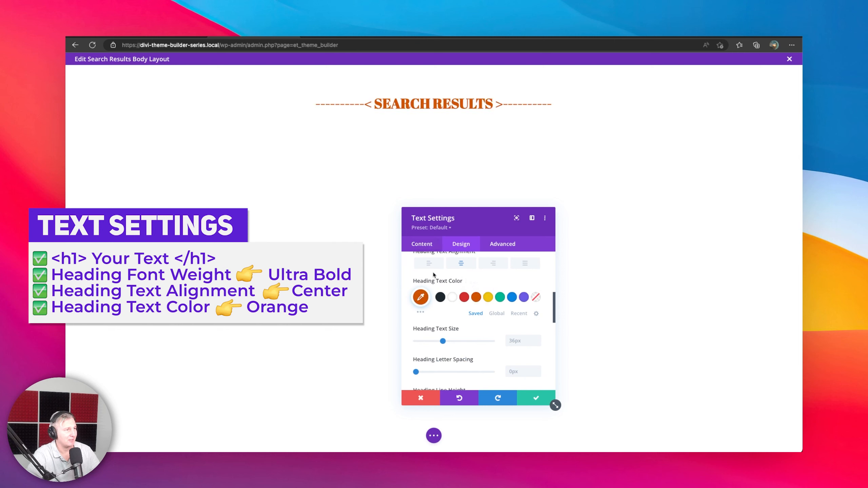
Step: Remove the dashes and angle brackets around SEARCH RESULTS in the heading and save the Text module
{"action": "left_click", "coordinate": [430, 248]}
{"action": "left_click", "coordinate": [422, 281]}
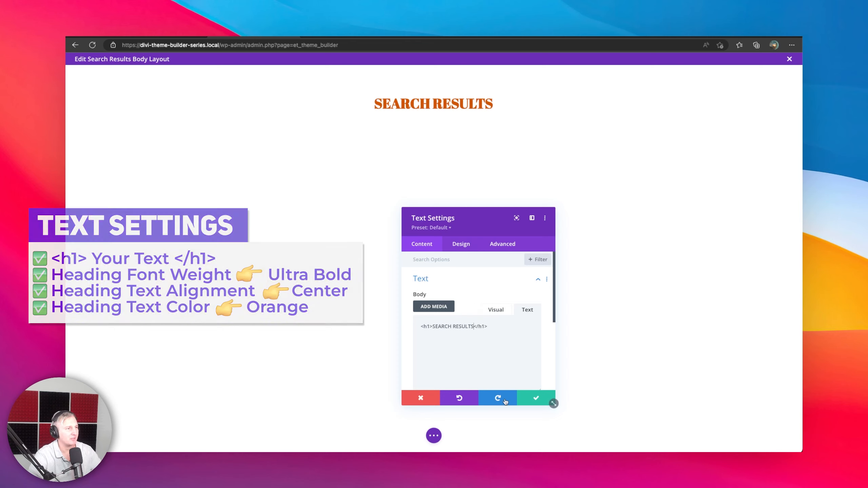
{"action": "left_click", "coordinate": [530, 399]}
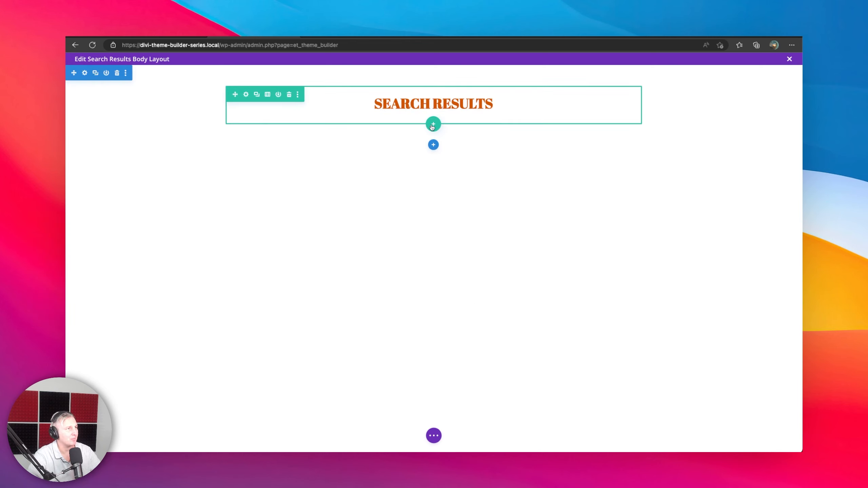
Step: Add a Search module below the heading with the input placeholder "Search again..."
{"action": "left_click", "coordinate": [433, 117]}
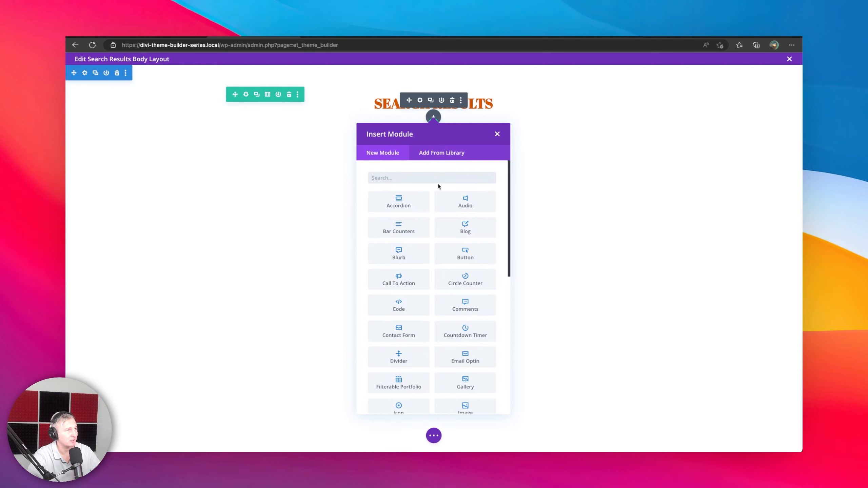
{"action": "type", "text": "searc"}
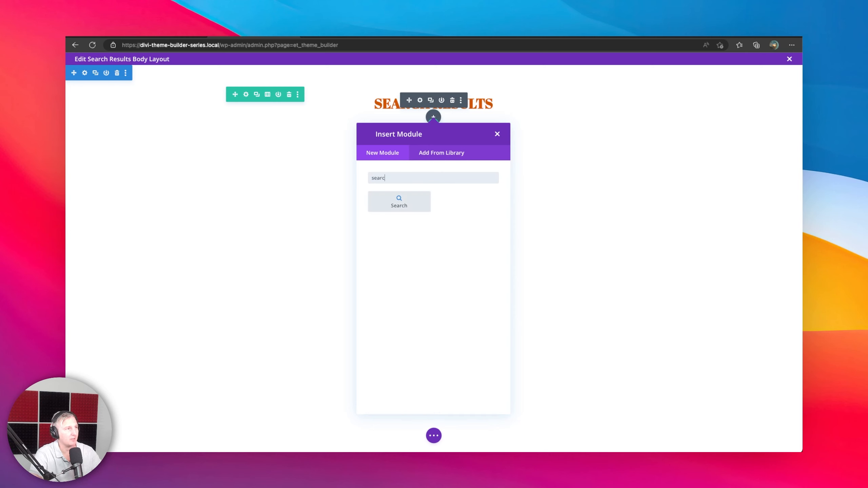
{"action": "left_click", "coordinate": [399, 204]}
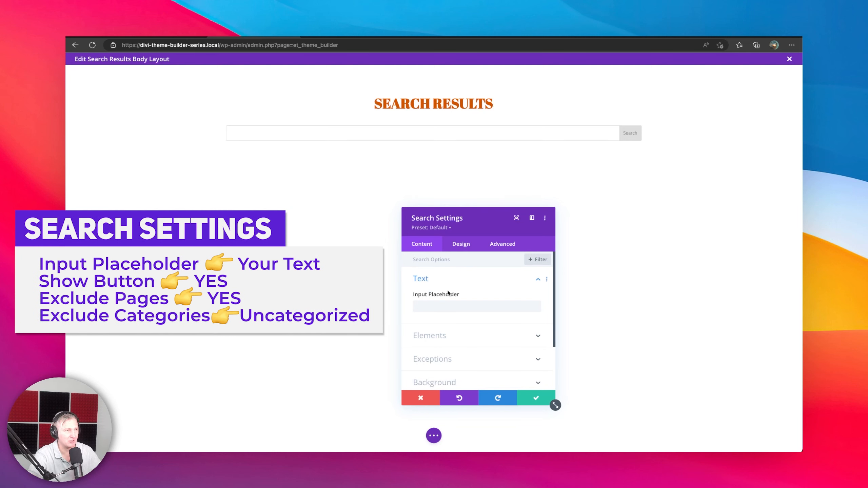
{"action": "left_click", "coordinate": [446, 309]}
{"action": "type", "text": "Search again..."}
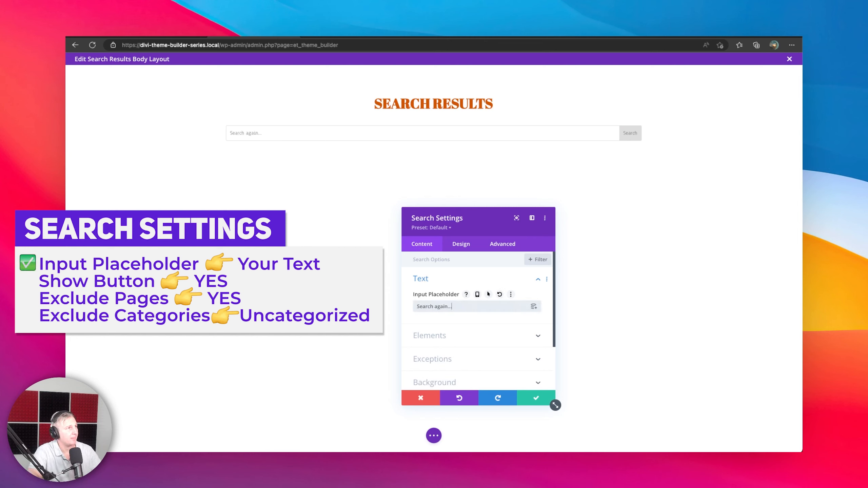
Step: Exclude pages and the Uncategorized category from the Search module's results
{"action": "left_click", "coordinate": [440, 338]}
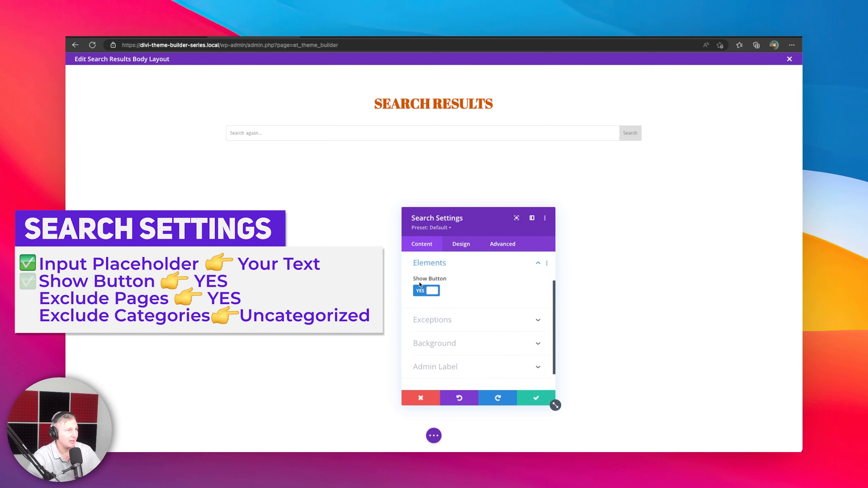
{"action": "left_click", "coordinate": [432, 320]}
{"action": "left_click", "coordinate": [429, 291]}
{"action": "scroll", "coordinate": [486, 296], "scroll_direction": "down", "scroll_amount": 3}
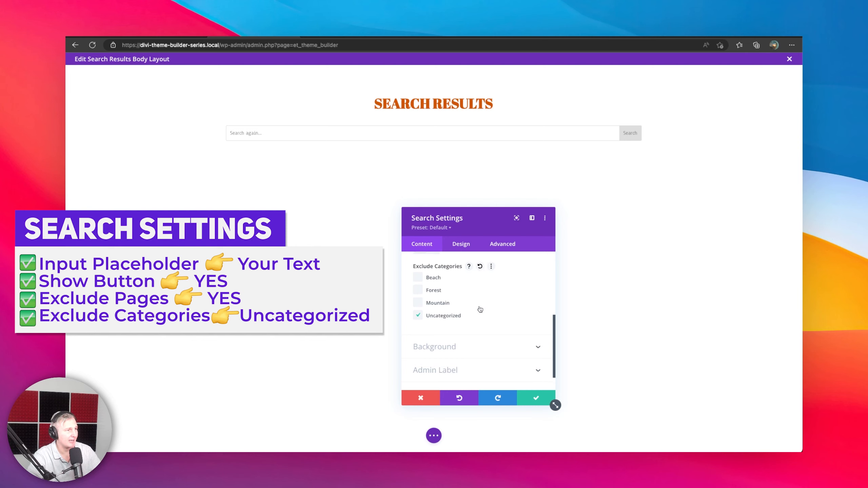
Step: Set the search field's placeholder color to orange, its background to white and its text color to black
{"action": "left_click", "coordinate": [460, 245]}
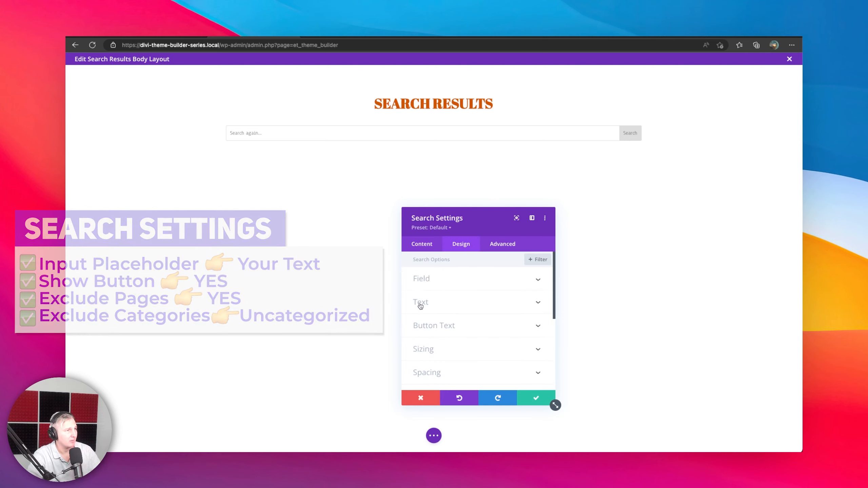
{"action": "left_click", "coordinate": [436, 280]}
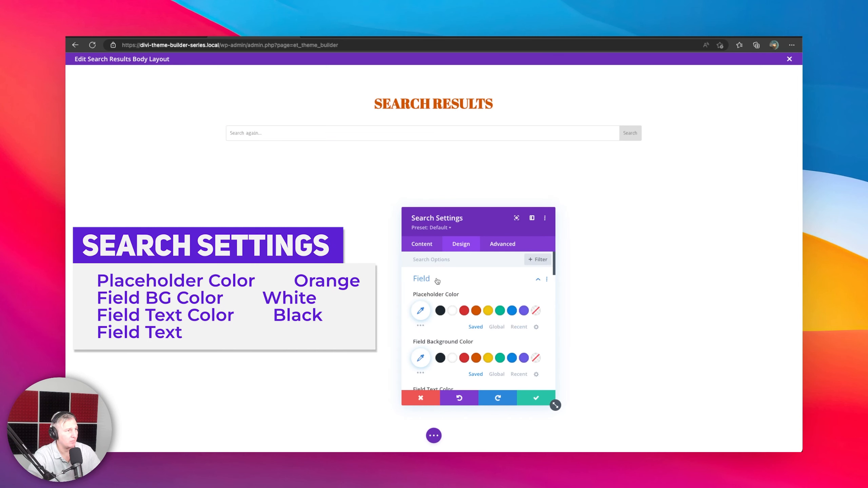
{"action": "left_click", "coordinate": [476, 312]}
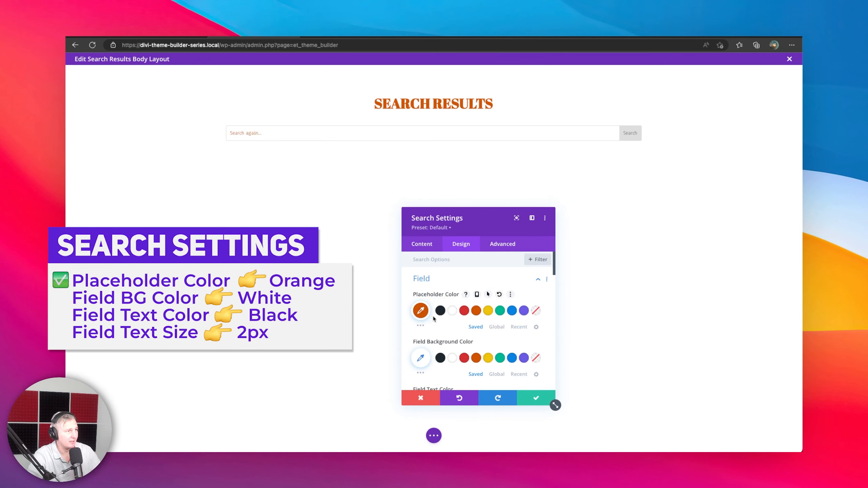
{"action": "scroll", "coordinate": [433, 318], "scroll_direction": "down", "scroll_amount": 2}
{"action": "left_click", "coordinate": [452, 312]}
{"action": "scroll", "coordinate": [453, 313], "scroll_direction": "down", "scroll_amount": 2}
{"action": "scroll", "coordinate": [453, 313], "scroll_direction": "down", "scroll_amount": 1}
{"action": "left_click", "coordinate": [440, 284]}
Step: Set the search field's text size to 22px
{"action": "scroll", "coordinate": [549, 323], "scroll_direction": "down", "scroll_amount": 6}
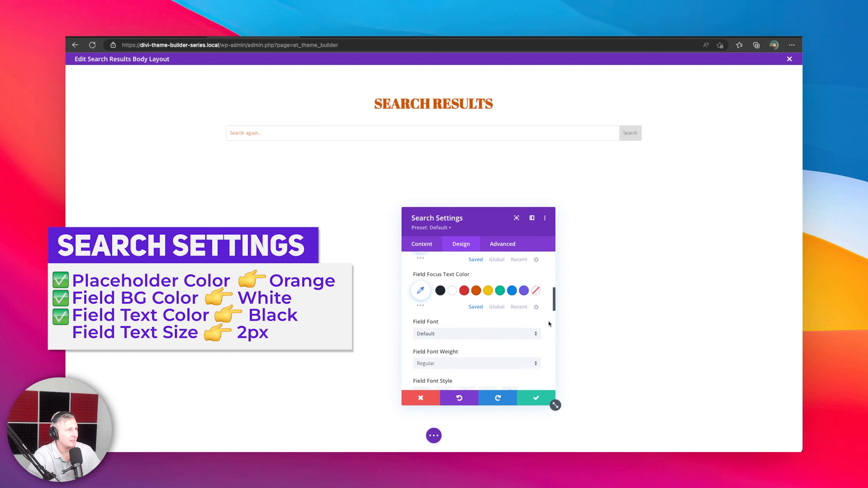
{"action": "scroll", "coordinate": [550, 324], "scroll_direction": "down", "scroll_amount": 2}
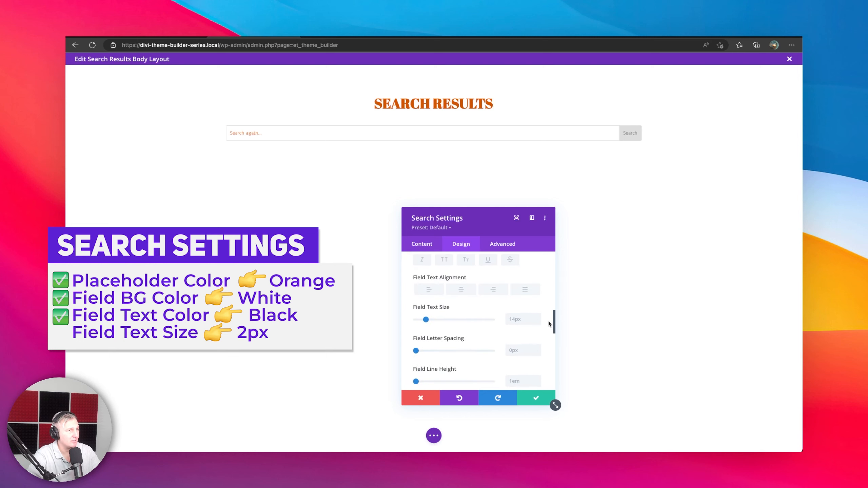
{"action": "left_click", "coordinate": [537, 318]}
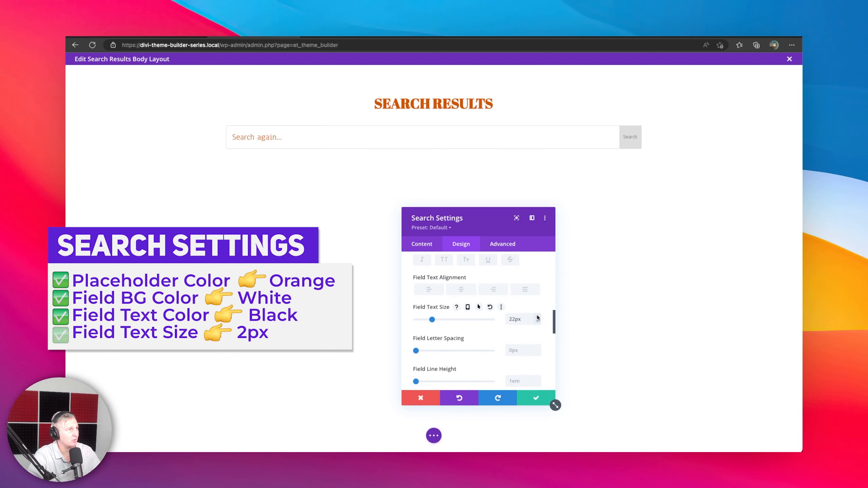
Step: Set the search button and border color to yellow (#f1c40f) and the button text color to white
{"action": "scroll", "coordinate": [479, 345], "scroll_direction": "down", "scroll_amount": 8}
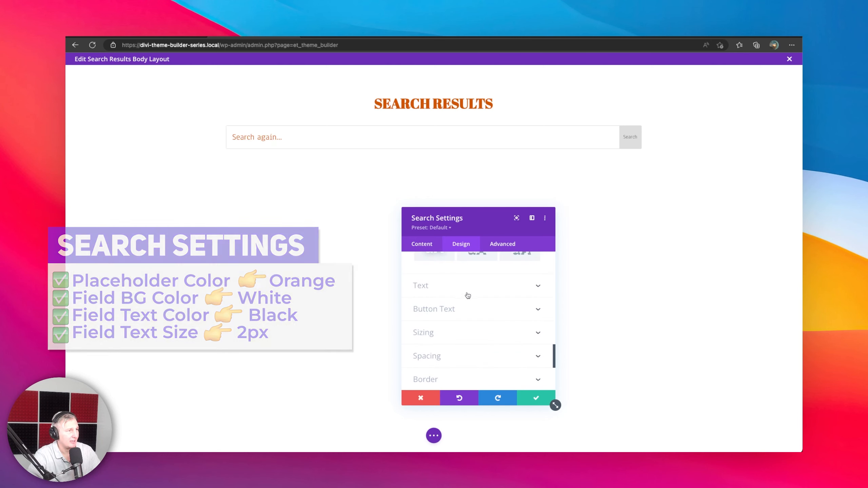
{"action": "left_click", "coordinate": [442, 309]}
{"action": "left_click", "coordinate": [488, 295]}
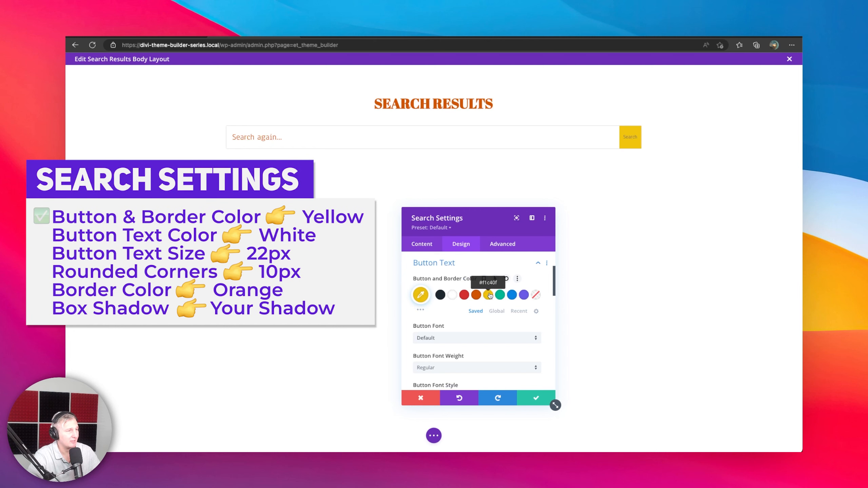
{"action": "scroll", "coordinate": [458, 344], "scroll_direction": "down", "scroll_amount": 3}
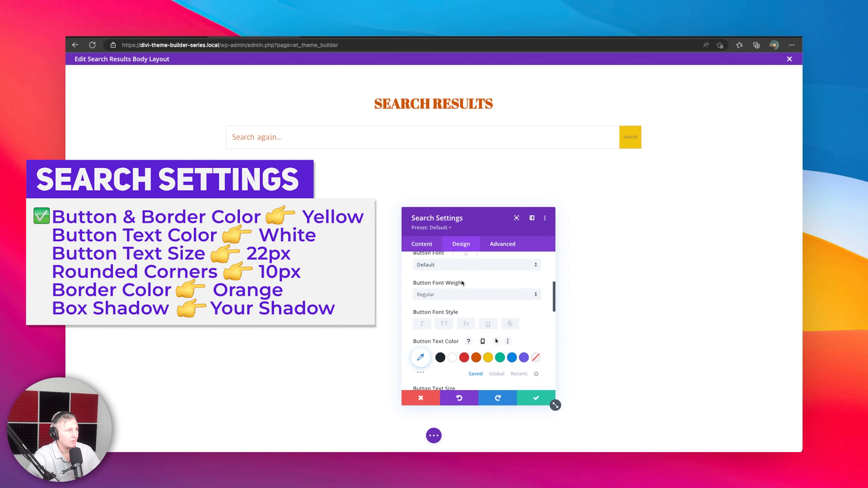
{"action": "scroll", "coordinate": [528, 327], "scroll_direction": "down", "scroll_amount": 2}
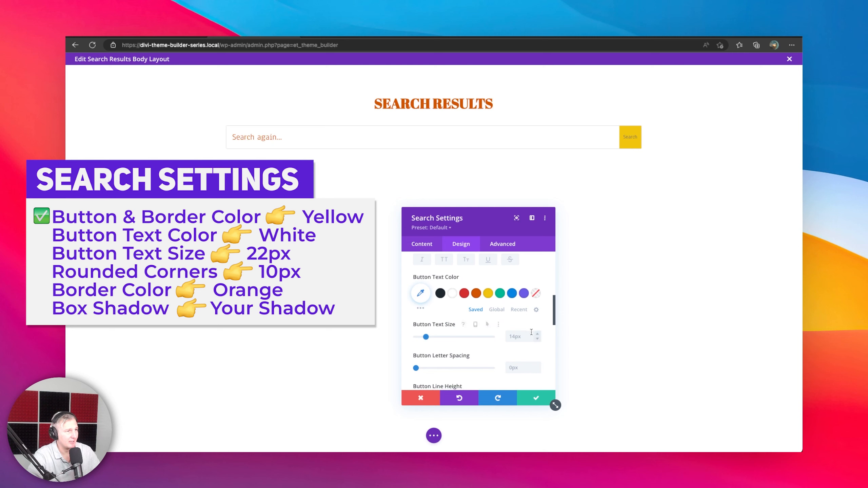
{"action": "left_click", "coordinate": [476, 293]}
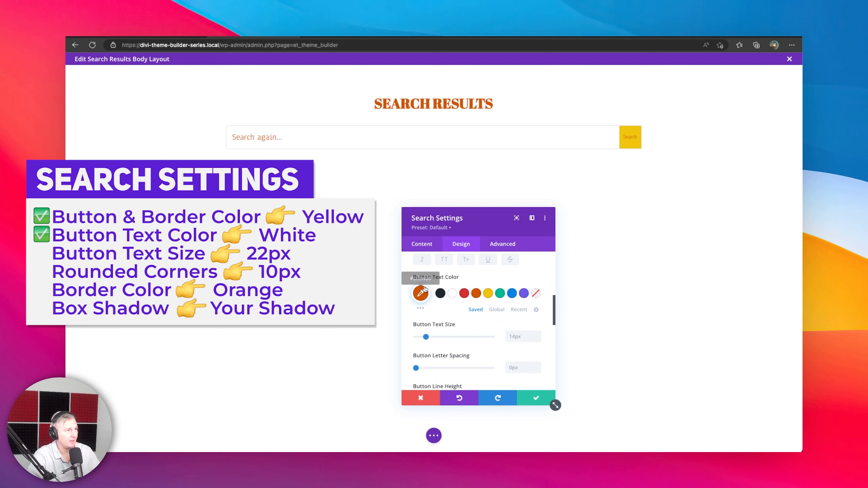
{"action": "left_click", "coordinate": [453, 295]}
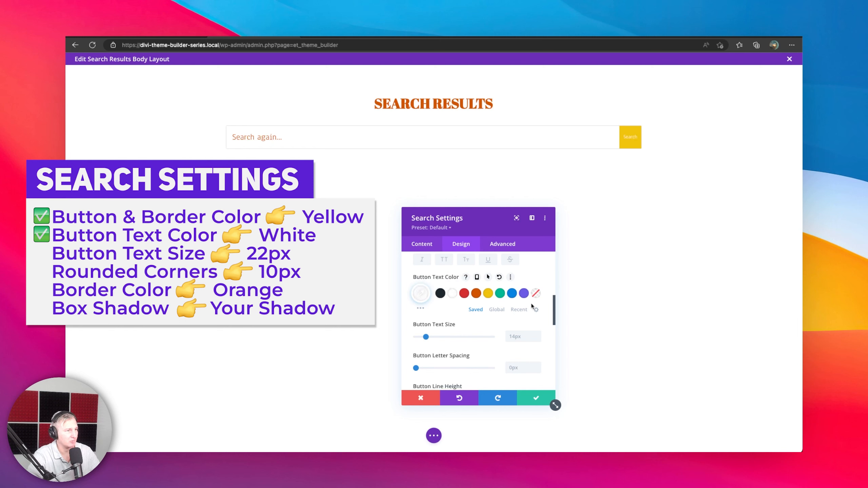
Step: Set the search button's text size to 22px
{"action": "left_click", "coordinate": [537, 333]}
{"action": "left_click", "coordinate": [537, 334]}
{"action": "left_click", "coordinate": [537, 333]}
{"action": "left_click", "coordinate": [537, 334]}
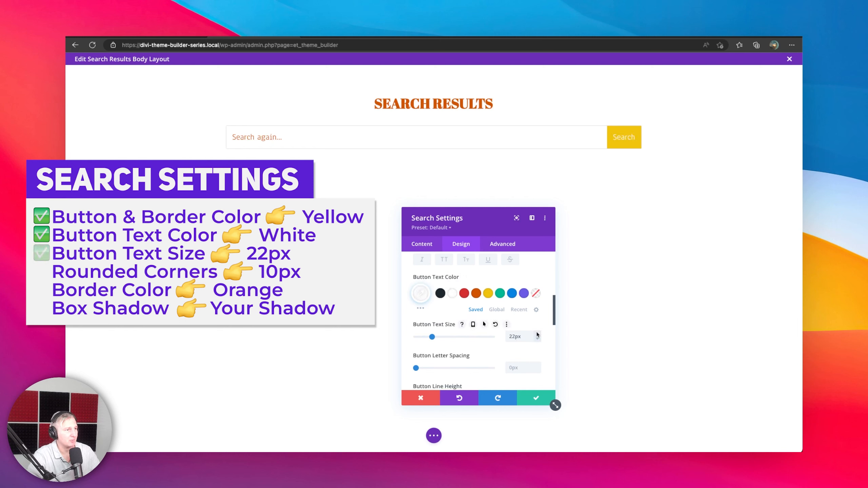
Step: Set the Search module's border to 10px rounded corners on all four corners
{"action": "scroll", "coordinate": [459, 356], "scroll_direction": "down", "scroll_amount": 5}
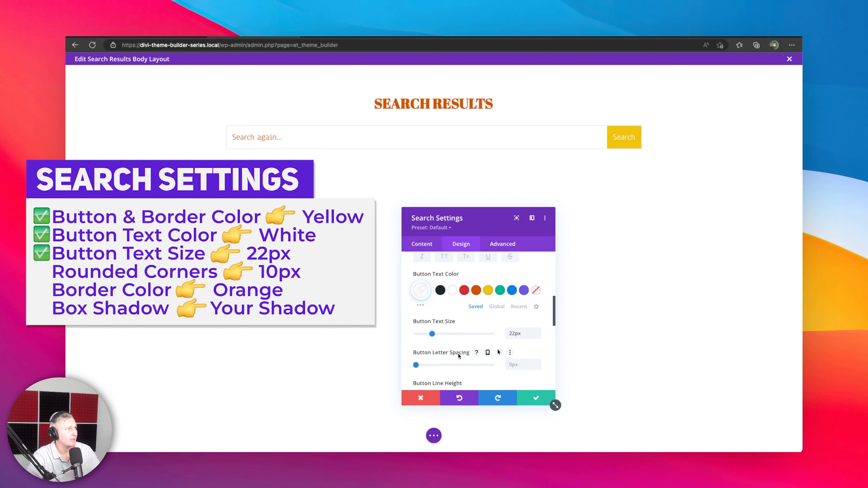
{"action": "scroll", "coordinate": [459, 357], "scroll_direction": "down", "scroll_amount": 8}
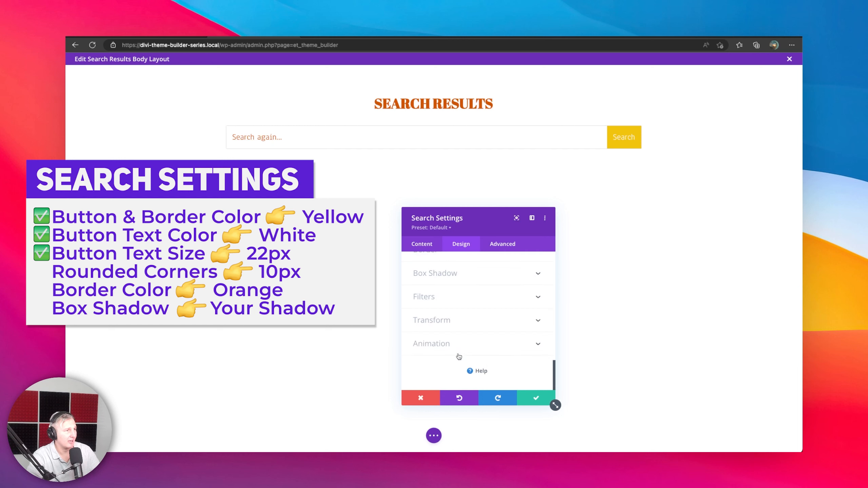
{"action": "scroll", "coordinate": [454, 295], "scroll_direction": "up", "scroll_amount": 15}
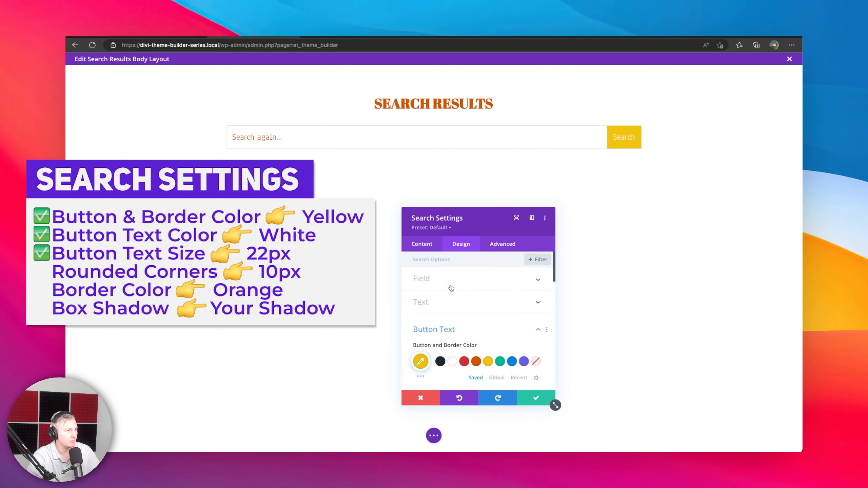
{"action": "scroll", "coordinate": [450, 325], "scroll_direction": "down", "scroll_amount": 15}
{"action": "scroll", "coordinate": [441, 308], "scroll_direction": "up", "scroll_amount": 3}
{"action": "left_click", "coordinate": [439, 289]}
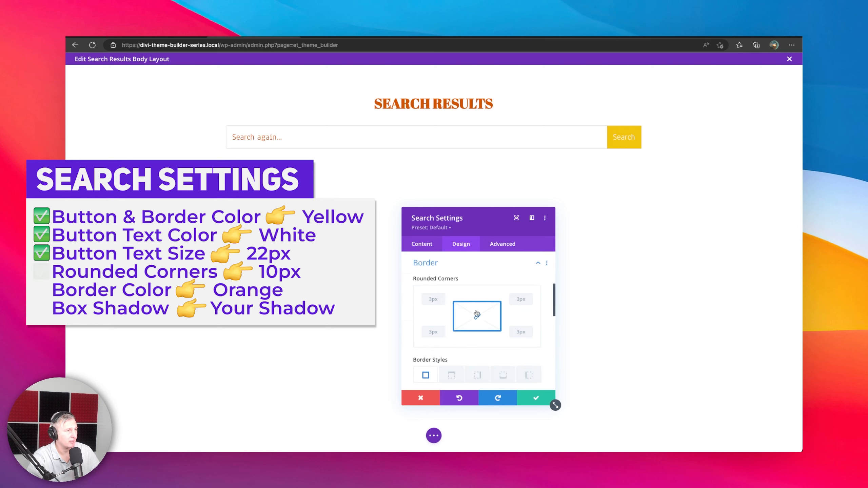
{"action": "left_click", "coordinate": [441, 298]}
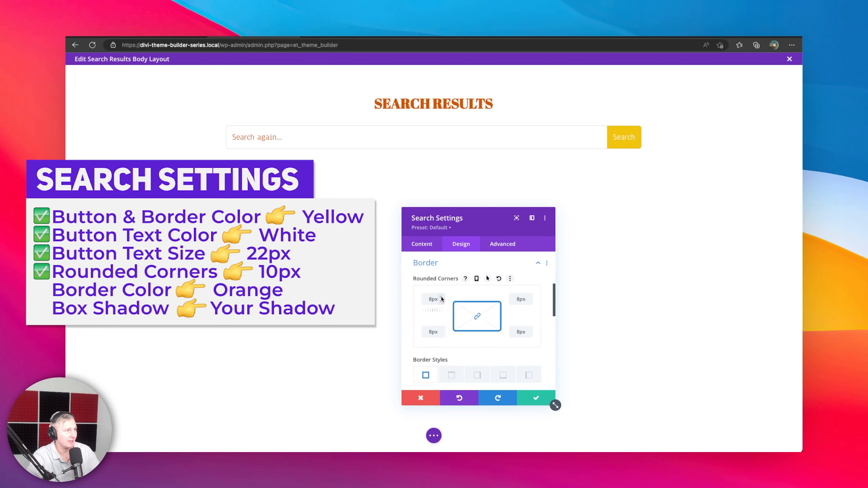
Step: Set the Search module's border color to orange (#d35400)
{"action": "scroll", "coordinate": [441, 300], "scroll_direction": "down", "scroll_amount": 5}
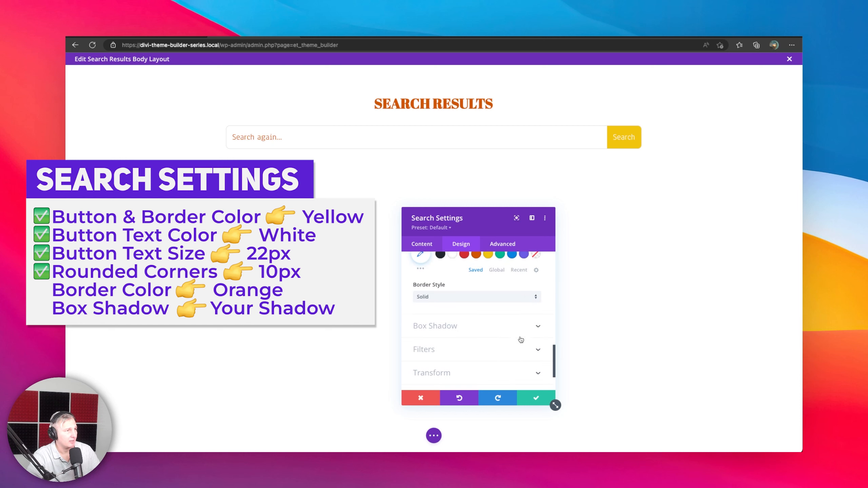
{"action": "scroll", "coordinate": [488, 302], "scroll_direction": "up", "scroll_amount": 1}
{"action": "left_click", "coordinate": [476, 286]}
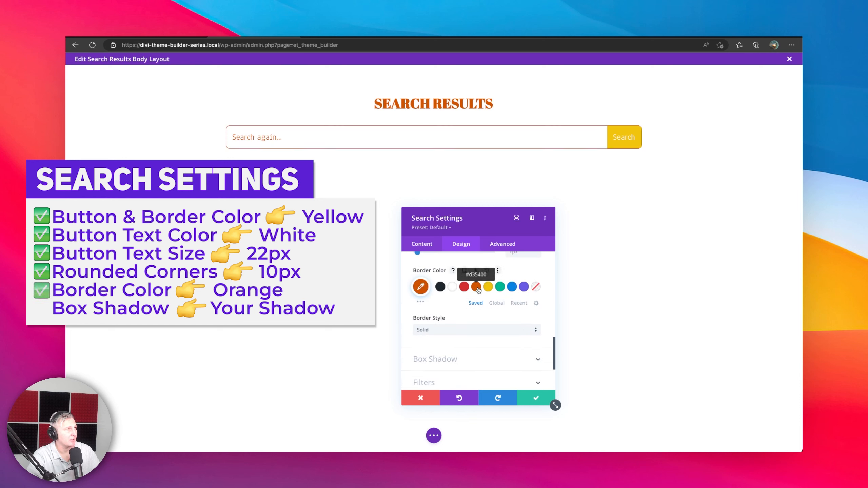
Step: Apply the bottom-edge box shadow preset to the Search module and save its settings
{"action": "scroll", "coordinate": [483, 330], "scroll_direction": "up", "scroll_amount": 1}
{"action": "scroll", "coordinate": [483, 330], "scroll_direction": "down", "scroll_amount": 2}
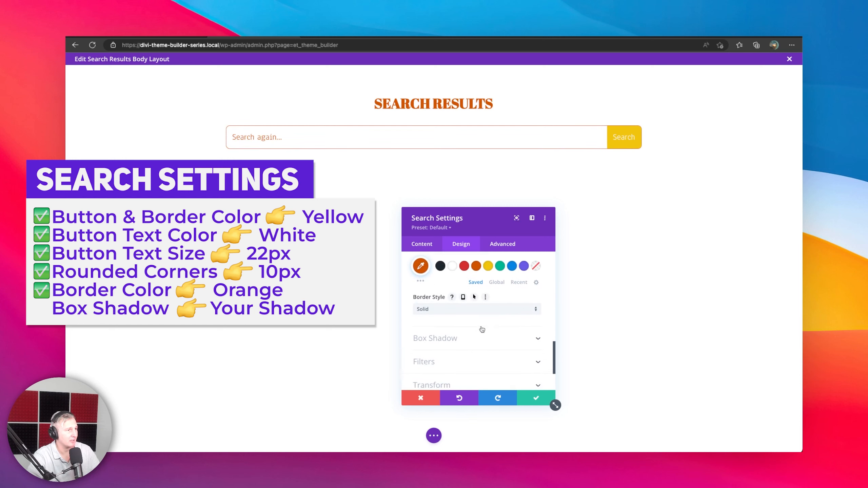
{"action": "left_click", "coordinate": [462, 321]}
{"action": "left_click", "coordinate": [523, 301]}
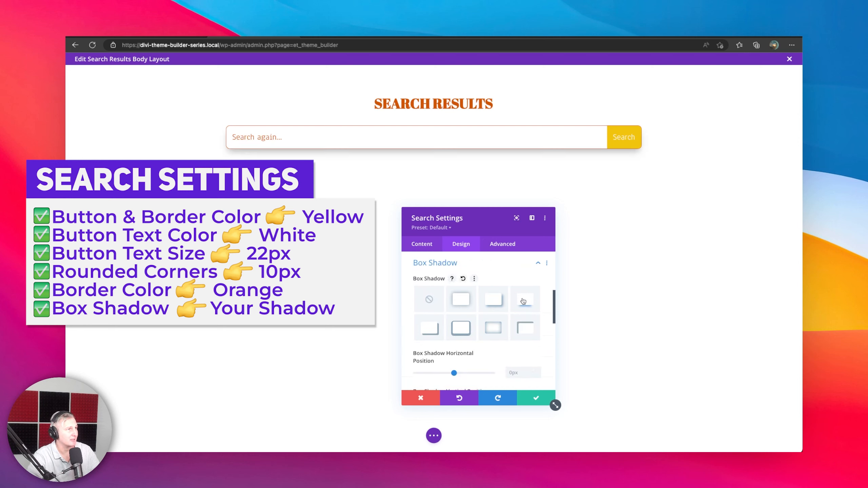
{"action": "left_click", "coordinate": [527, 397]}
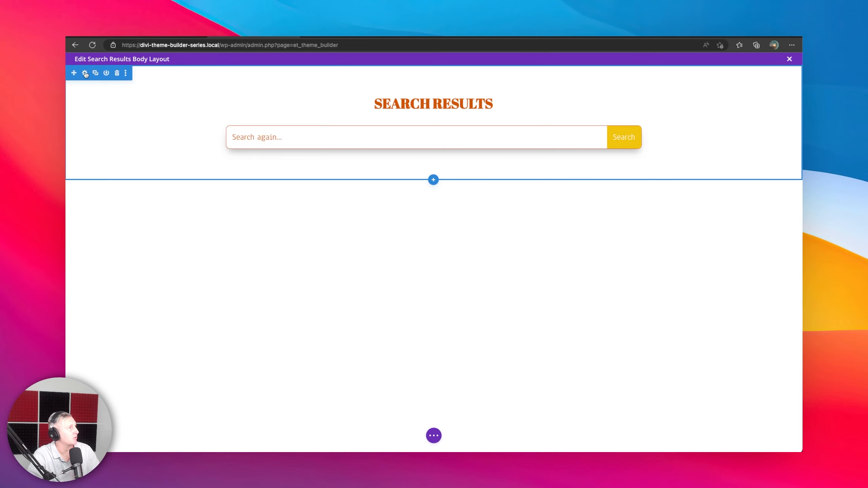
Step: Give the top section a bottom divider in the last layered cloud style and flip the divider vertically
{"action": "left_click", "coordinate": [85, 73]}
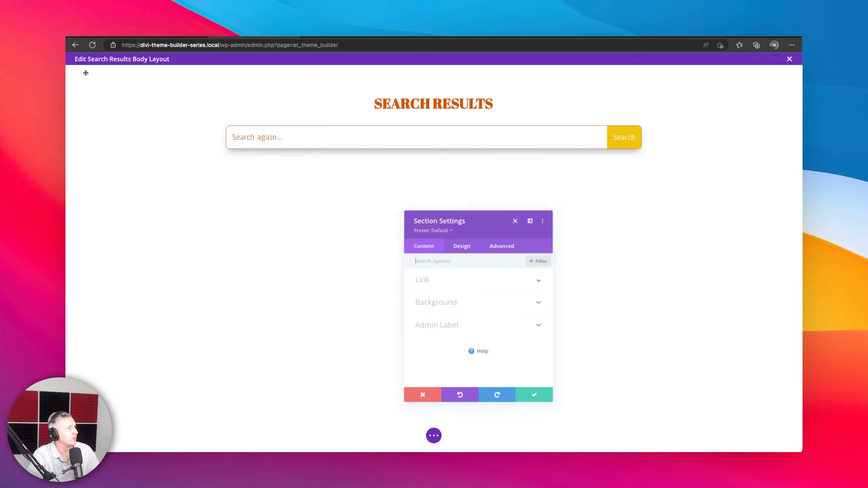
{"action": "left_click", "coordinate": [460, 244]}
{"action": "left_click", "coordinate": [429, 325]}
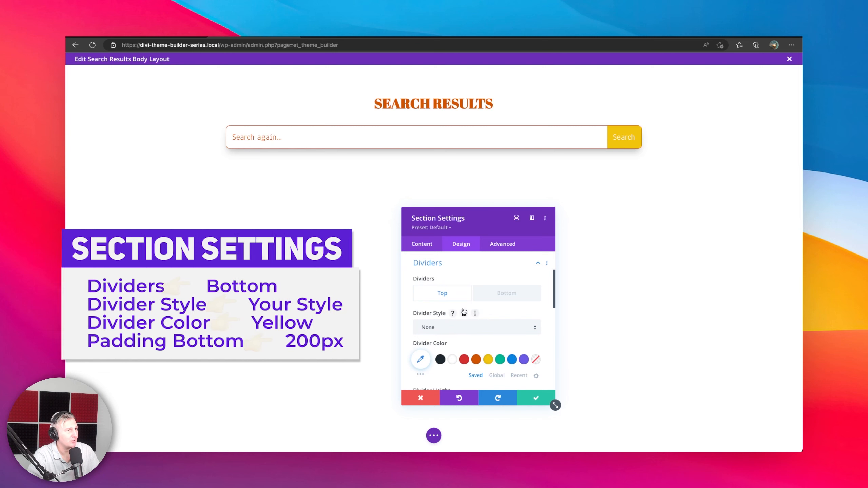
{"action": "left_click", "coordinate": [507, 294]}
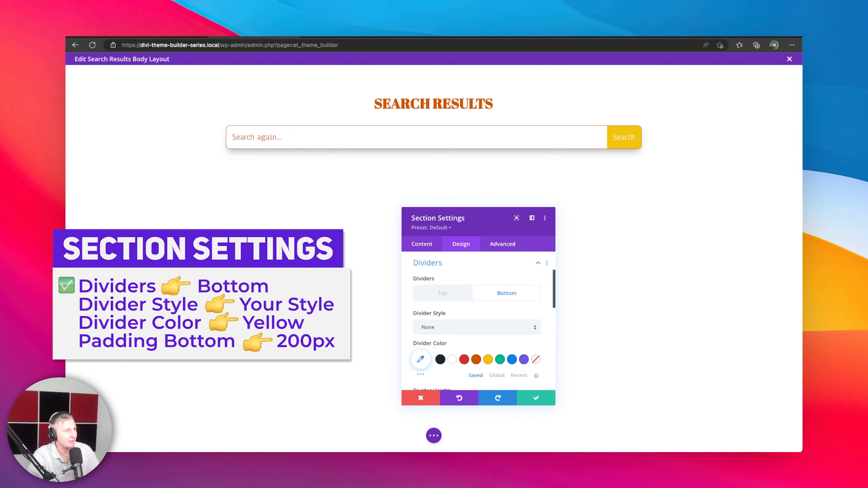
{"action": "scroll", "coordinate": [540, 377], "scroll_direction": "down", "scroll_amount": 3}
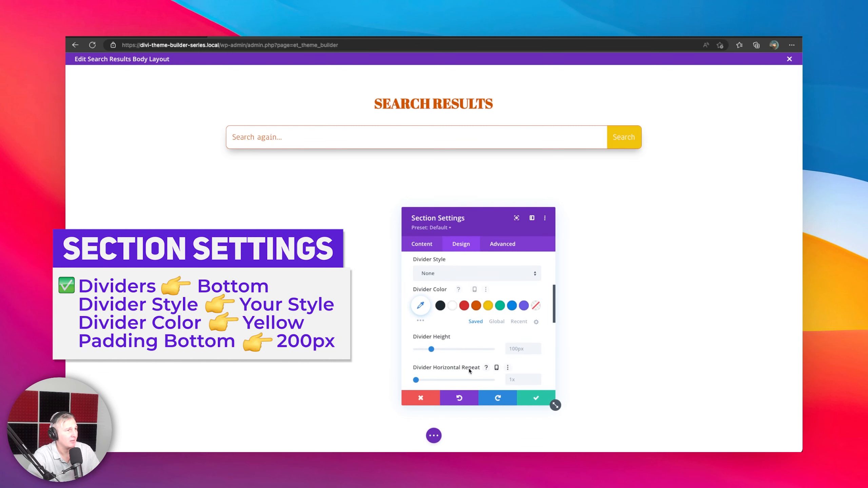
{"action": "left_click", "coordinate": [457, 277]}
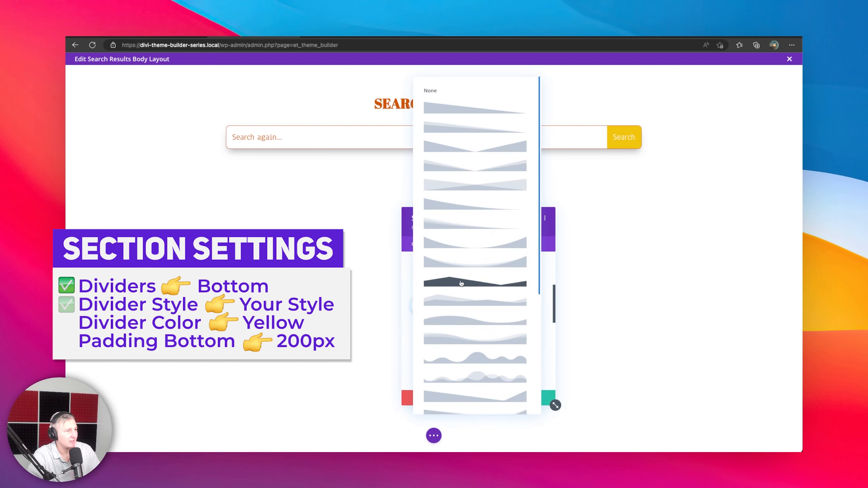
{"action": "scroll", "coordinate": [489, 224], "scroll_direction": "down", "scroll_amount": 5}
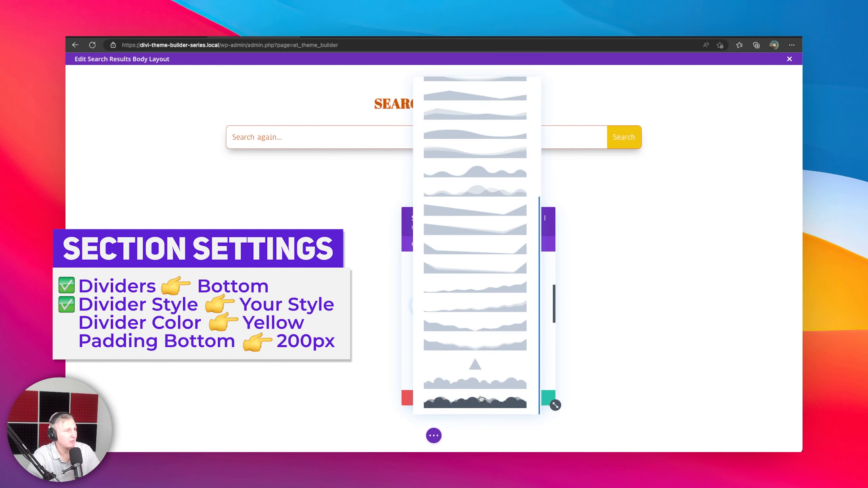
{"action": "left_click", "coordinate": [481, 398]}
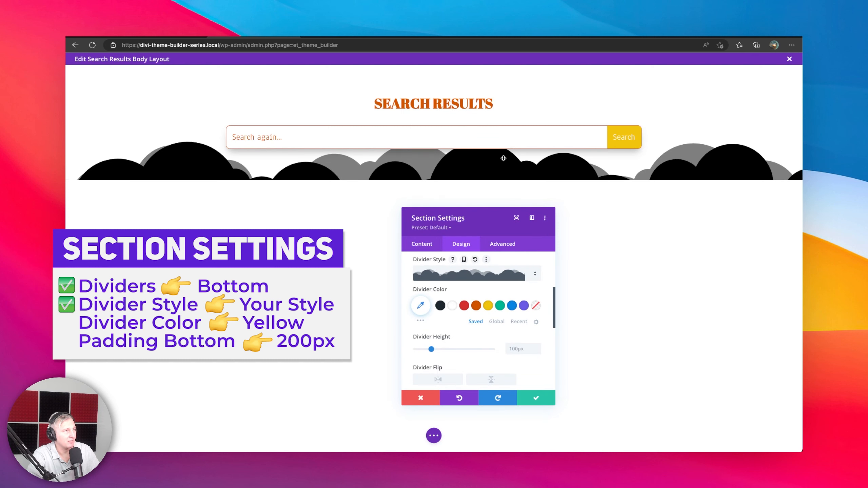
{"action": "scroll", "coordinate": [461, 318], "scroll_direction": "down", "scroll_amount": 2}
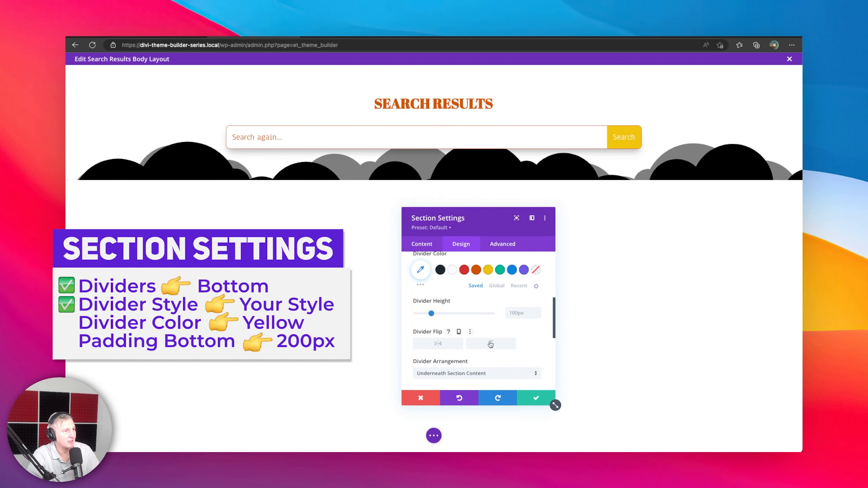
{"action": "left_click", "coordinate": [491, 344]}
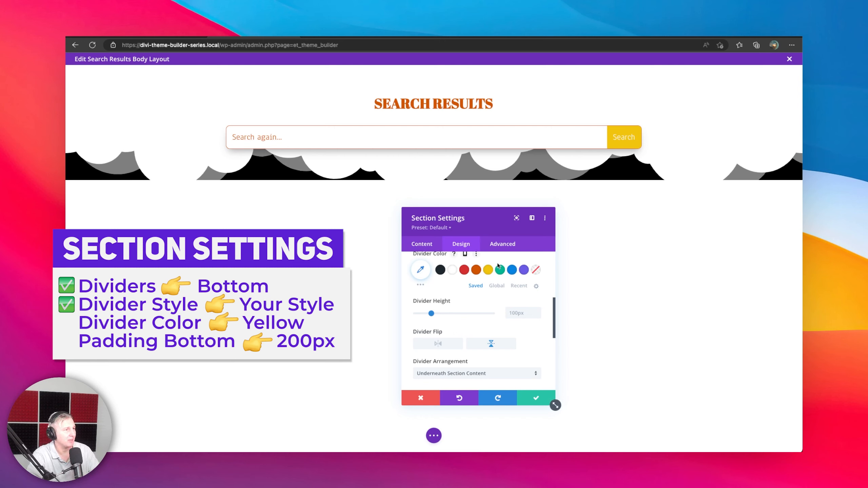
Step: Open the Spacing options in the top section's design settings
{"action": "scroll", "coordinate": [483, 277], "scroll_direction": "up", "scroll_amount": 10}
{"action": "left_click", "coordinate": [429, 302]}
{"action": "scroll", "coordinate": [430, 301], "scroll_direction": "down", "scroll_amount": 10}
{"action": "scroll", "coordinate": [443, 277], "scroll_direction": "up", "scroll_amount": 3}
{"action": "left_click", "coordinate": [442, 276]}
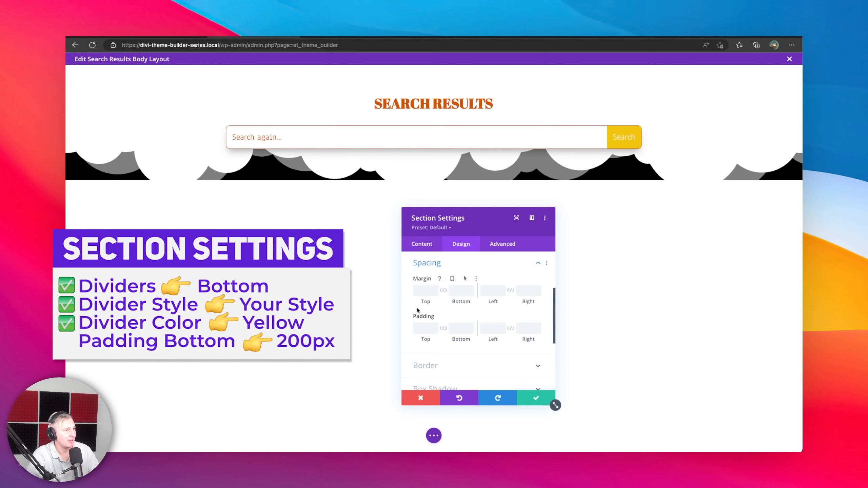
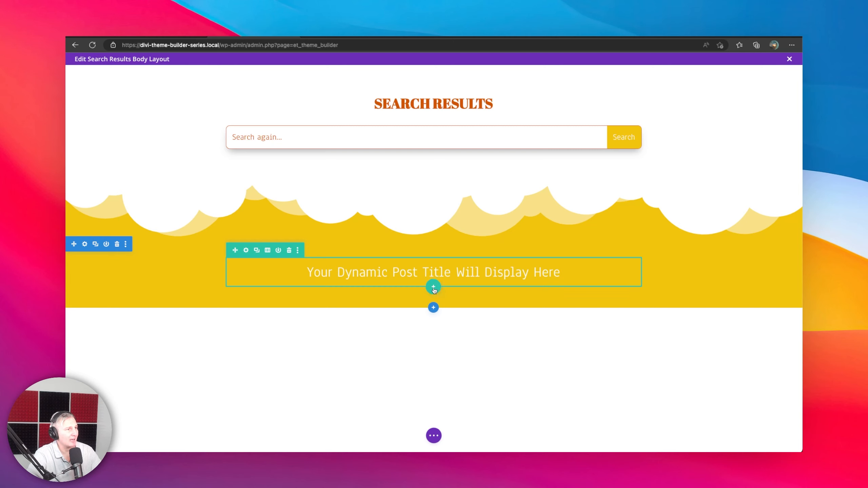
Step: Add a new row below the dynamic post title and insert a Blog module in it
{"action": "mouse_move", "coordinate": [438, 276]}
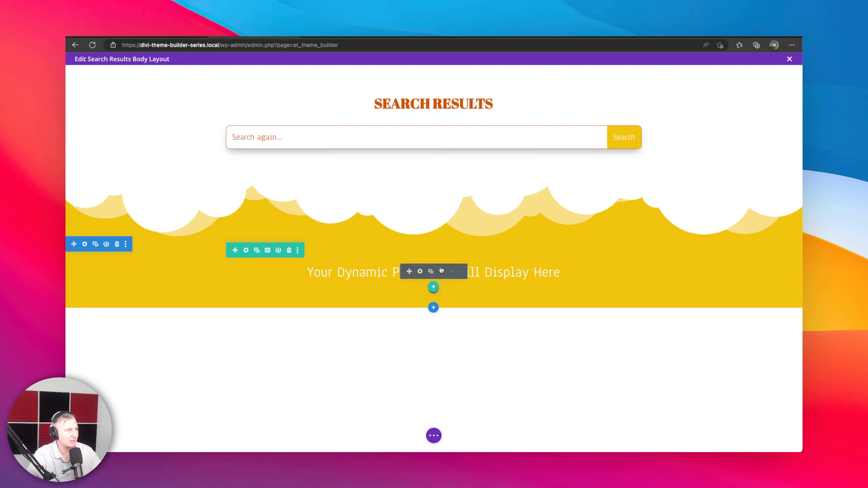
{"action": "left_click", "coordinate": [434, 287]}
{"action": "left_click", "coordinate": [387, 144]}
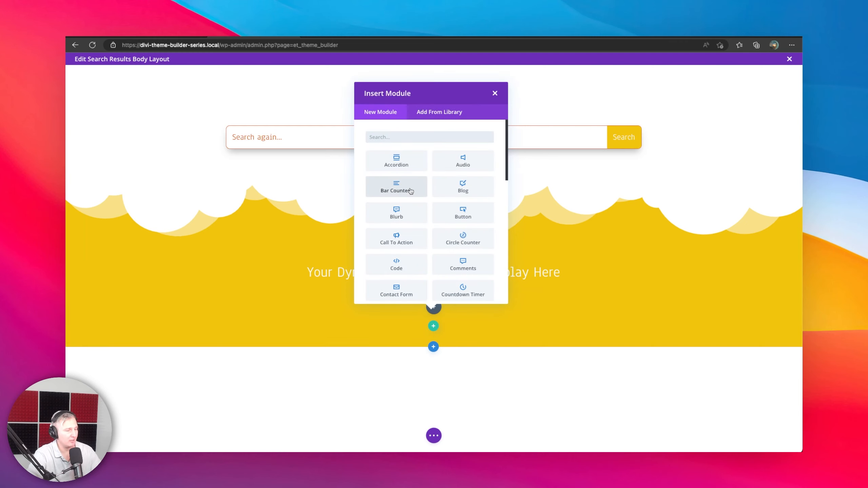
{"action": "type", "text": "blog"}
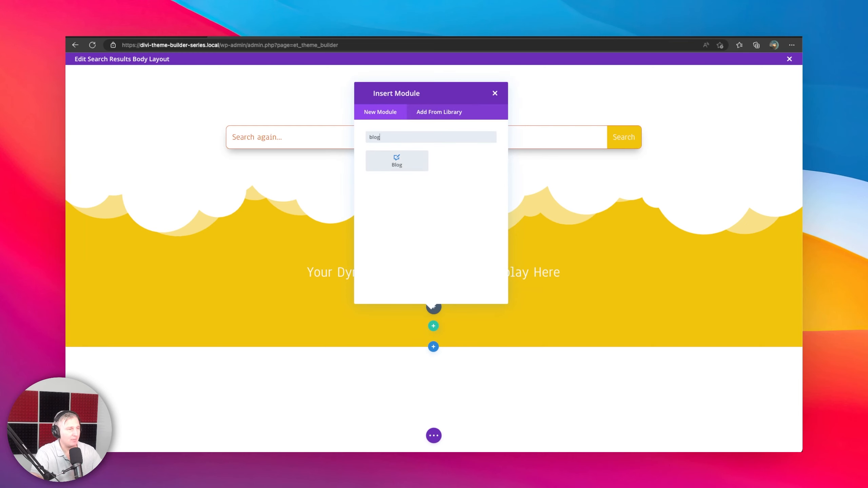
{"action": "left_click", "coordinate": [396, 160]}
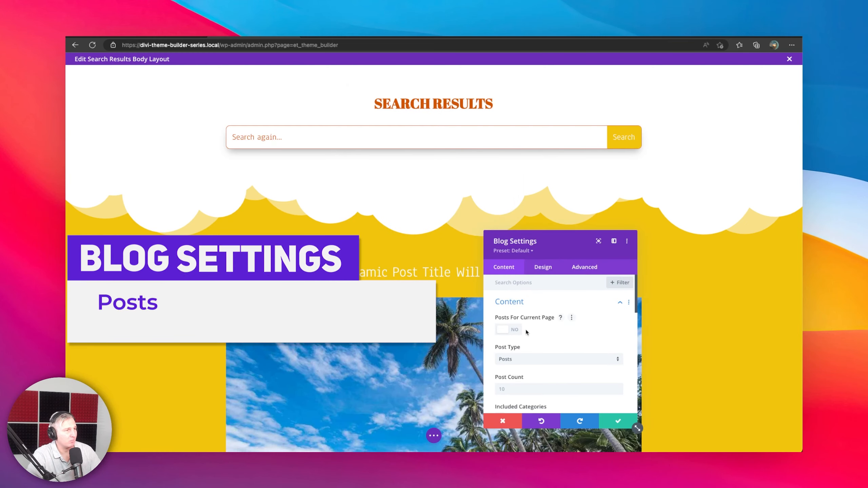
Step: Enable Posts For Current Page in the Blog module and set its post count to 9
{"action": "scroll", "coordinate": [299, 369], "scroll_direction": "down", "scroll_amount": 15}
{"action": "scroll", "coordinate": [300, 369], "scroll_direction": "up", "scroll_amount": 14}
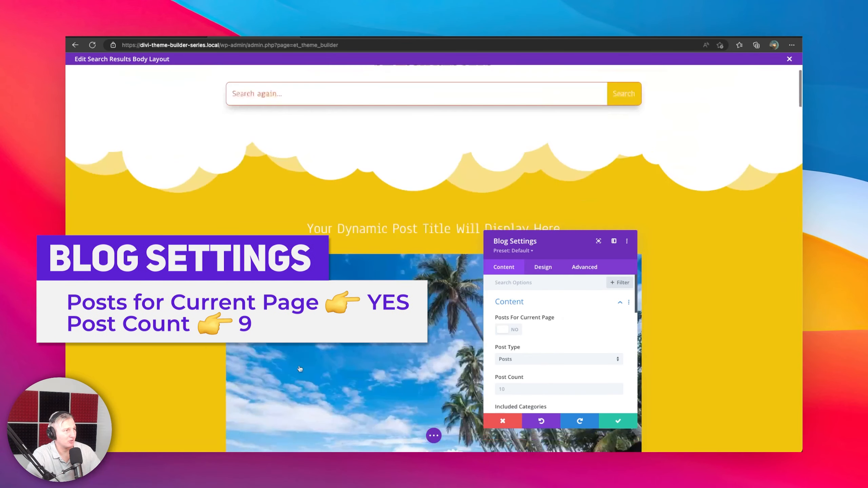
{"action": "left_click", "coordinate": [506, 330]}
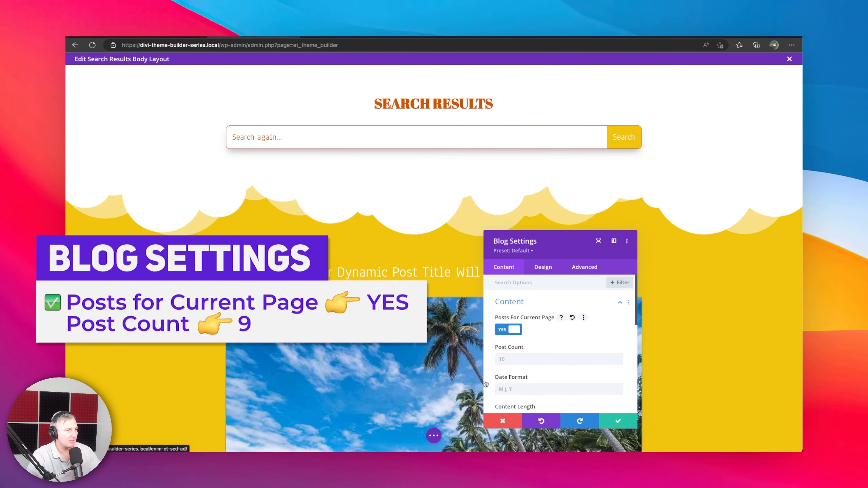
{"action": "scroll", "coordinate": [547, 356], "scroll_direction": "down", "scroll_amount": 3}
{"action": "left_click", "coordinate": [529, 309]}
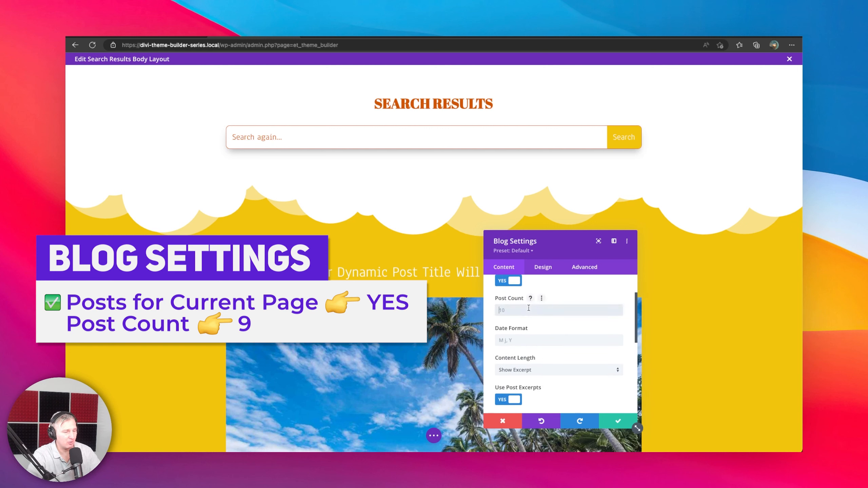
{"action": "type", "text": "9"}
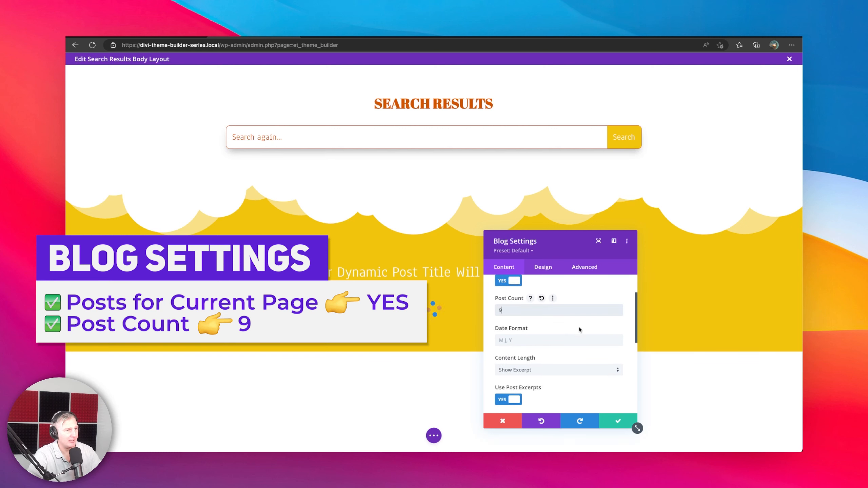
Step: Choose Show Excerpt as the Blog module's content length
{"action": "scroll", "coordinate": [567, 339], "scroll_direction": "down", "scroll_amount": 2}
{"action": "left_click", "coordinate": [543, 305]}
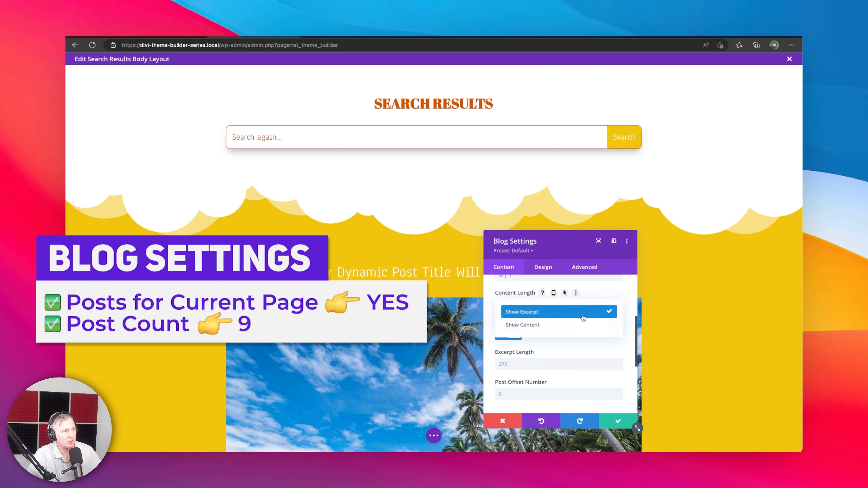
{"action": "left_click", "coordinate": [522, 312]}
Step: Expand the Blog module's Elements options and review which post elements are shown
{"action": "scroll", "coordinate": [520, 358], "scroll_direction": "down", "scroll_amount": 2}
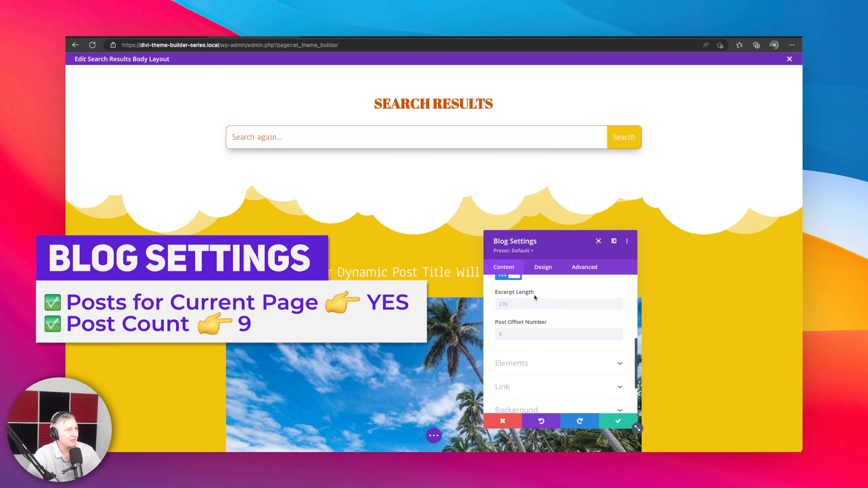
{"action": "scroll", "coordinate": [506, 301], "scroll_direction": "down", "scroll_amount": 2}
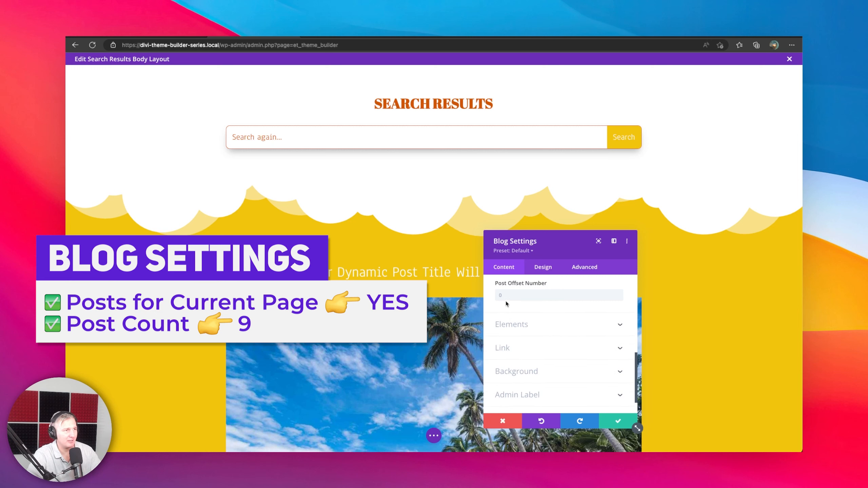
{"action": "left_click", "coordinate": [552, 327]}
{"action": "scroll", "coordinate": [419, 355], "scroll_direction": "down", "scroll_amount": 1}
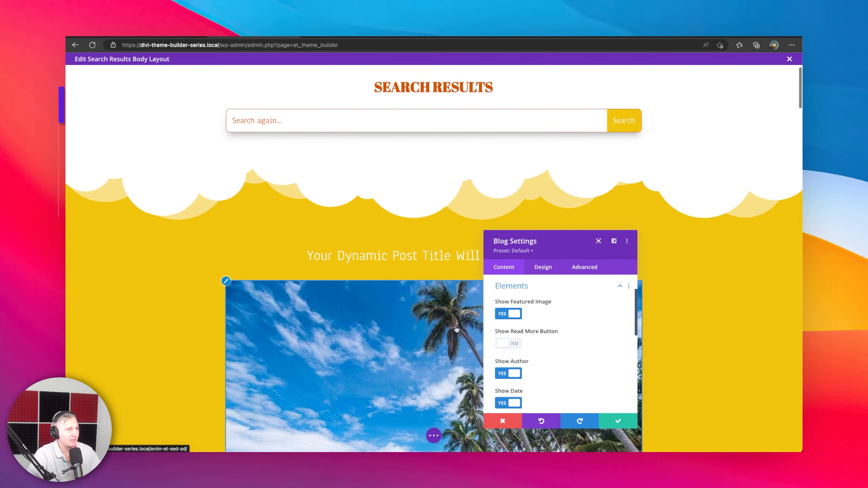
{"action": "scroll", "coordinate": [561, 300], "scroll_direction": "up", "scroll_amount": 2}
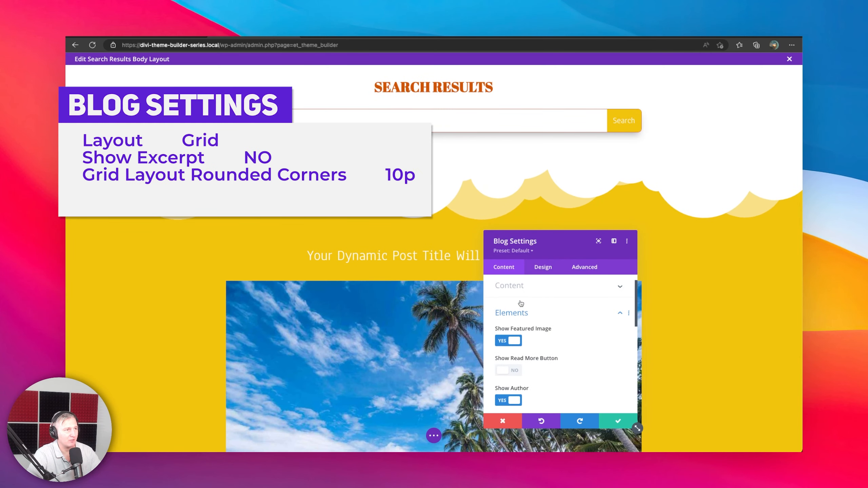
Step: Set the Blog module's layout design to Grid
{"action": "left_click", "coordinate": [543, 267]}
{"action": "scroll", "coordinate": [400, 382], "scroll_direction": "down", "scroll_amount": 10}
{"action": "scroll", "coordinate": [400, 382], "scroll_direction": "up", "scroll_amount": 5}
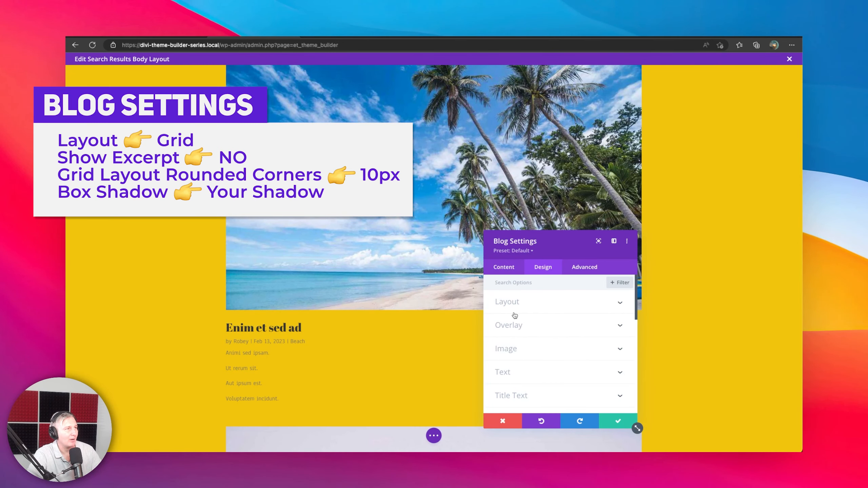
{"action": "scroll", "coordinate": [515, 315], "scroll_direction": "up", "scroll_amount": 5}
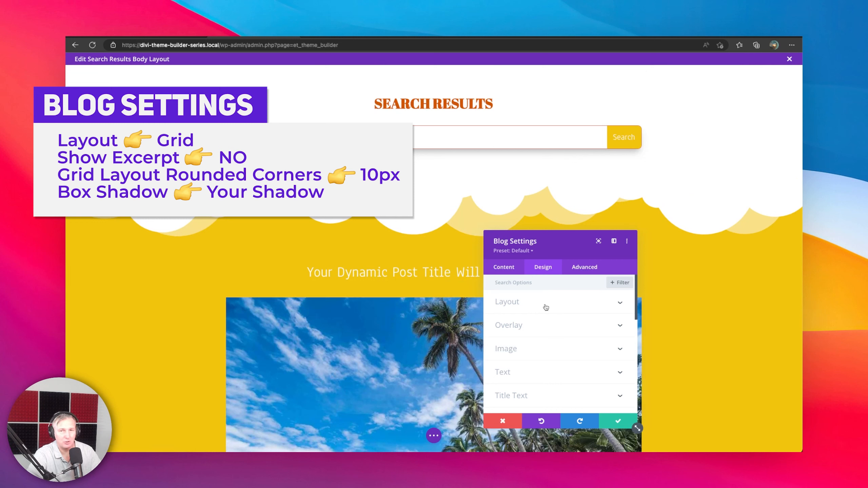
{"action": "left_click", "coordinate": [543, 308]}
{"action": "left_click", "coordinate": [524, 334]}
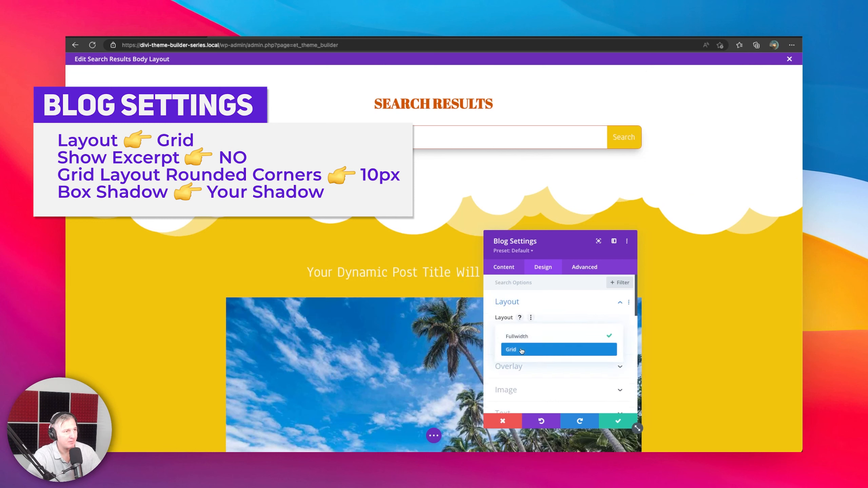
{"action": "left_click", "coordinate": [522, 349]}
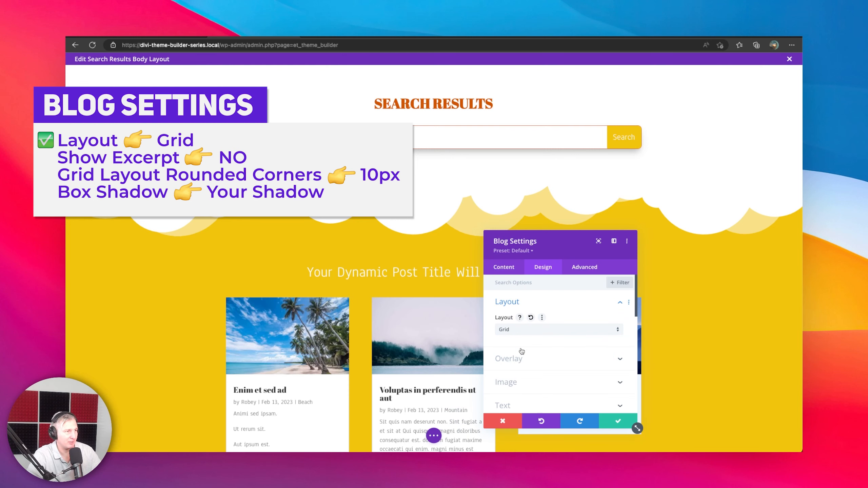
Step: Turn off Show Excerpt in the Blog module's element options and check the shortened post cards
{"action": "left_click_drag", "start_coordinate": [543, 237], "coordinate": [632, 93]}
{"action": "scroll", "coordinate": [618, 113], "scroll_direction": "down", "scroll_amount": 2}
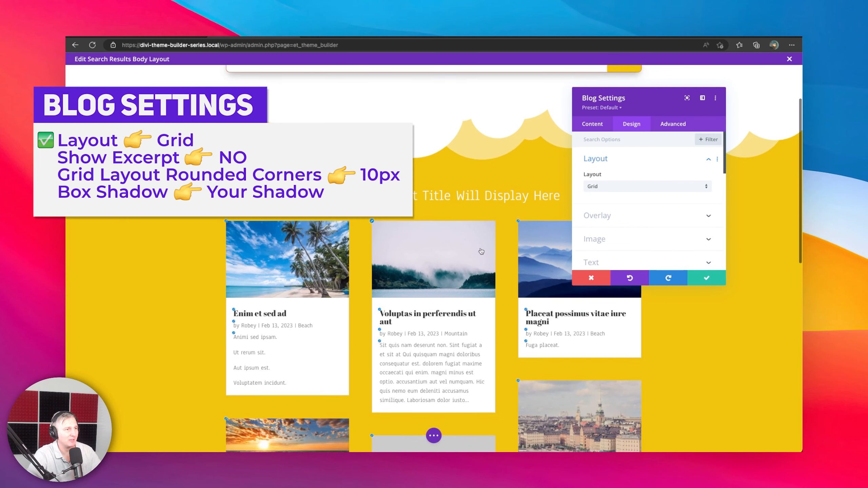
{"action": "left_click", "coordinate": [593, 125]}
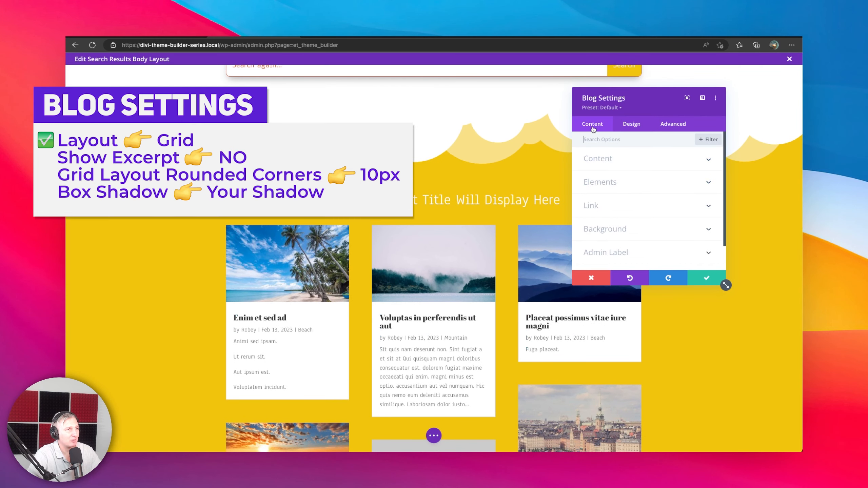
{"action": "left_click", "coordinate": [617, 182]}
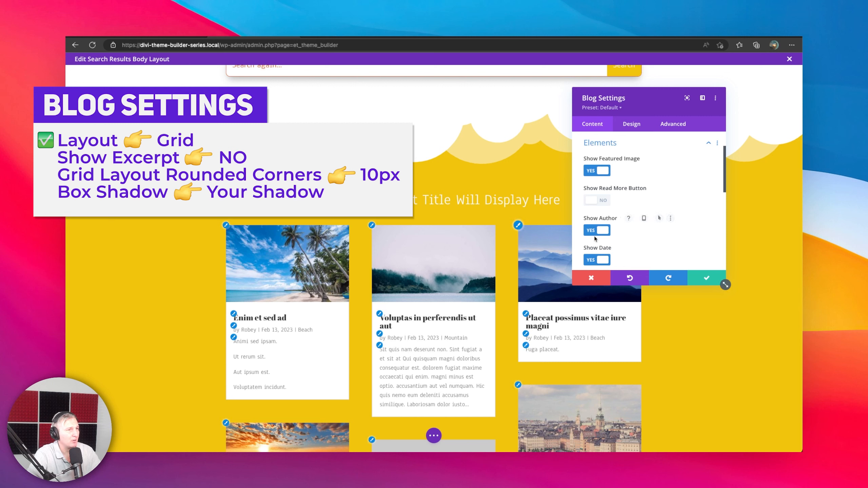
{"action": "scroll", "coordinate": [616, 240], "scroll_direction": "down", "scroll_amount": 3}
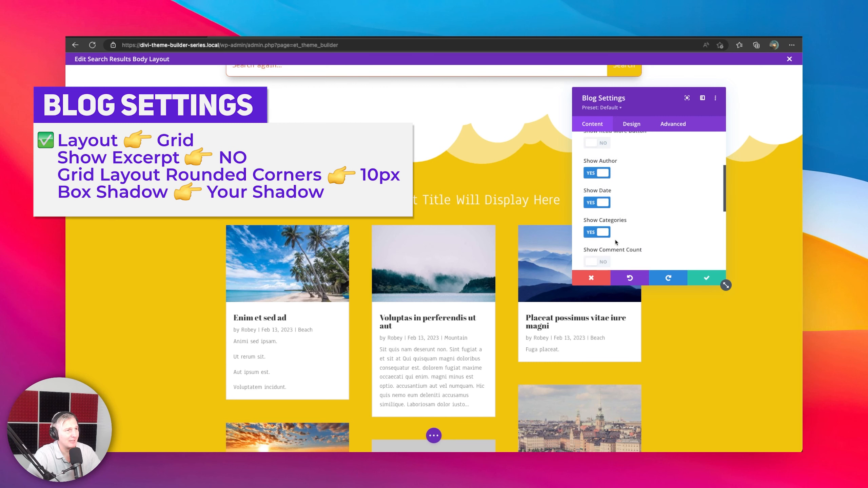
{"action": "scroll", "coordinate": [608, 239], "scroll_direction": "down", "scroll_amount": 3}
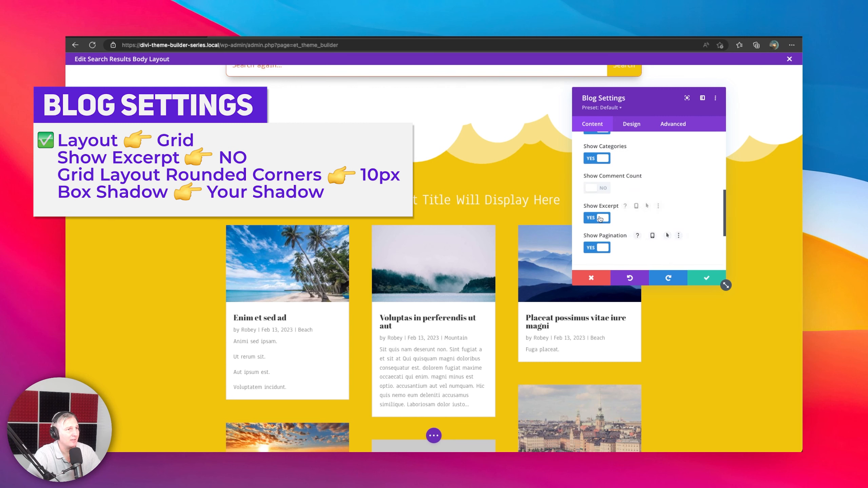
{"action": "left_click", "coordinate": [600, 219]}
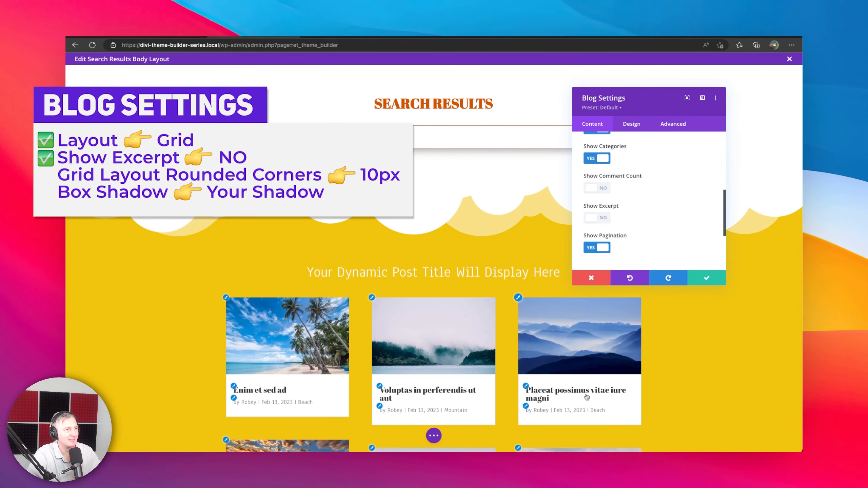
{"action": "scroll", "coordinate": [545, 355], "scroll_direction": "down", "scroll_amount": 6}
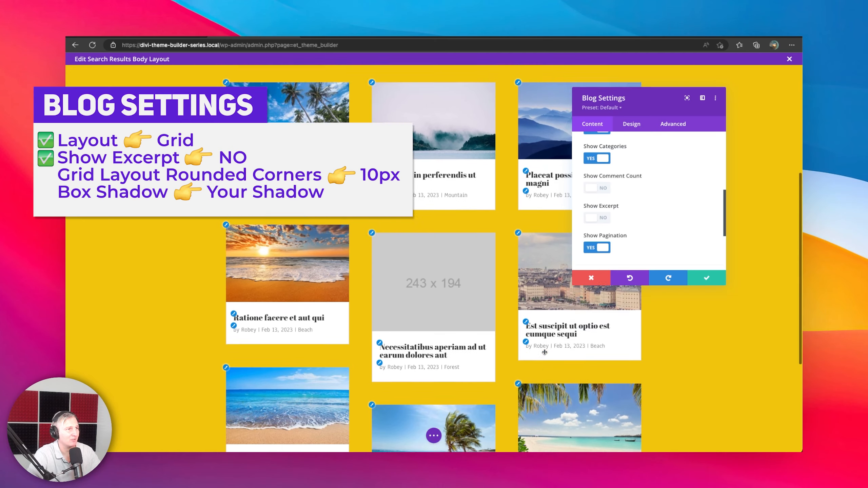
{"action": "scroll", "coordinate": [545, 352], "scroll_direction": "up", "scroll_amount": 4}
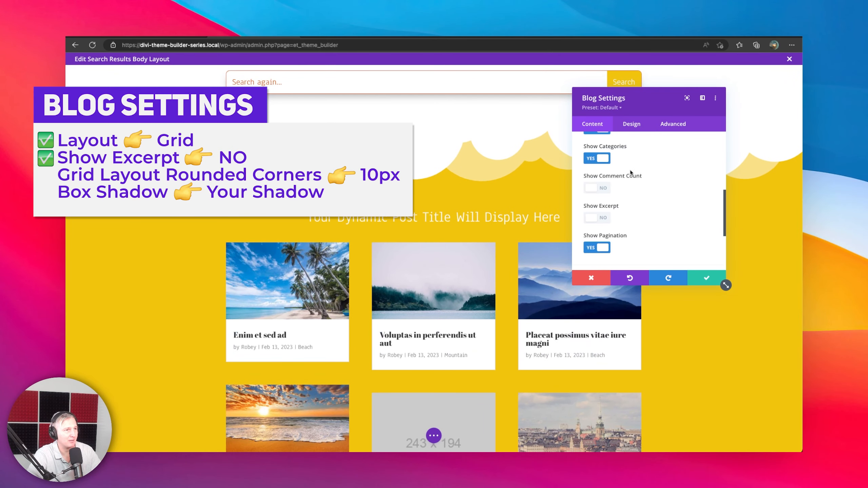
{"action": "scroll", "coordinate": [632, 194], "scroll_direction": "down", "scroll_amount": 3}
{"action": "scroll", "coordinate": [631, 193], "scroll_direction": "up", "scroll_amount": 10}
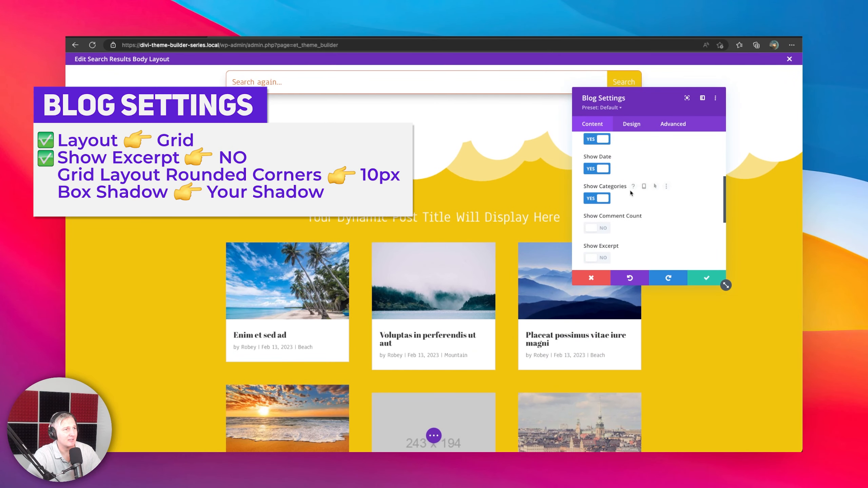
{"action": "left_click", "coordinate": [632, 125]}
{"action": "left_click", "coordinate": [611, 181]}
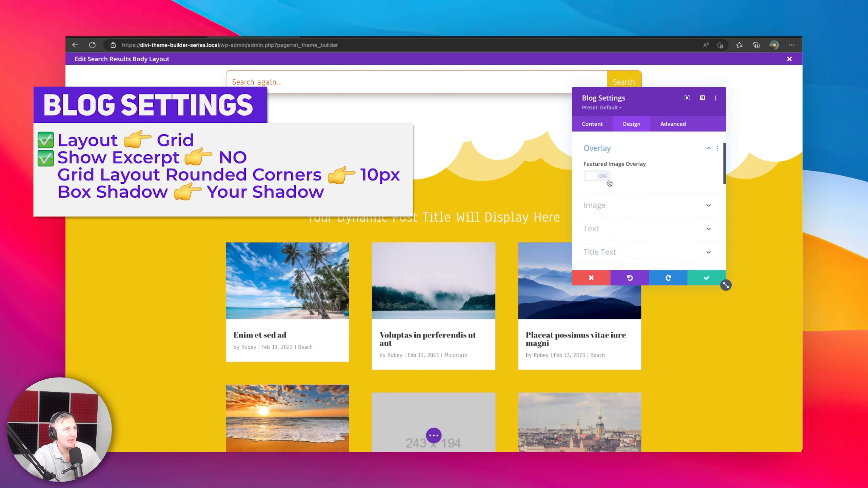
{"action": "left_click", "coordinate": [603, 171]}
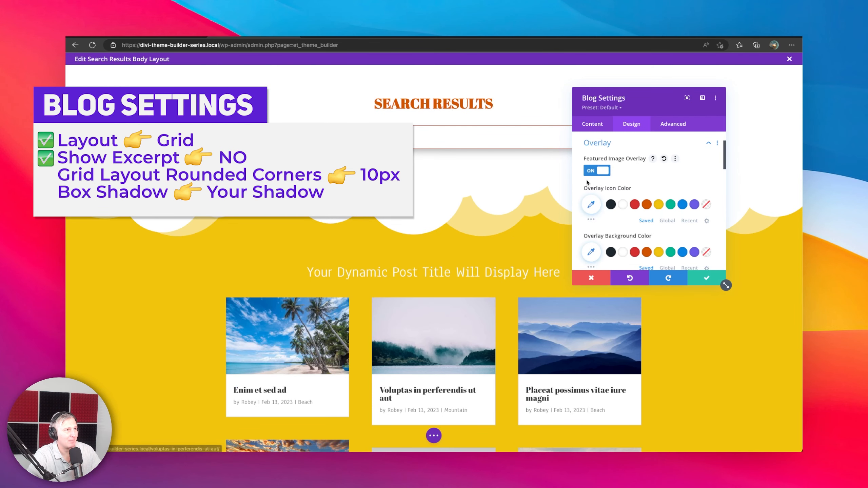
{"action": "left_click", "coordinate": [598, 171]}
Step: Set the Blog module's Grid Layout Rounded Corners to 10px on all four corners
{"action": "left_click", "coordinate": [613, 198]}
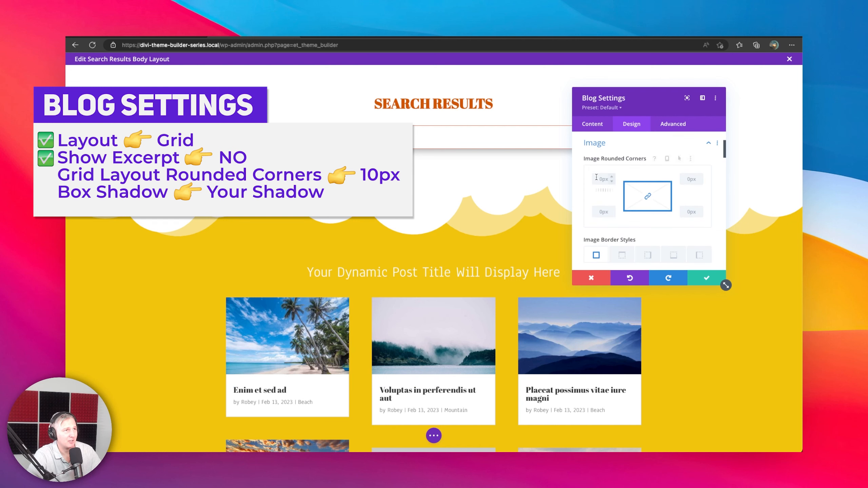
{"action": "scroll", "coordinate": [651, 186], "scroll_direction": "down", "scroll_amount": 10}
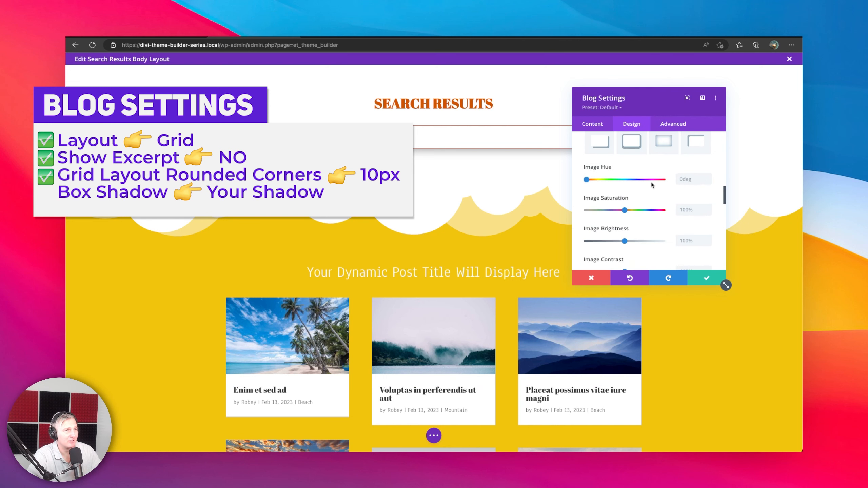
{"action": "scroll", "coordinate": [652, 185], "scroll_direction": "down", "scroll_amount": 10}
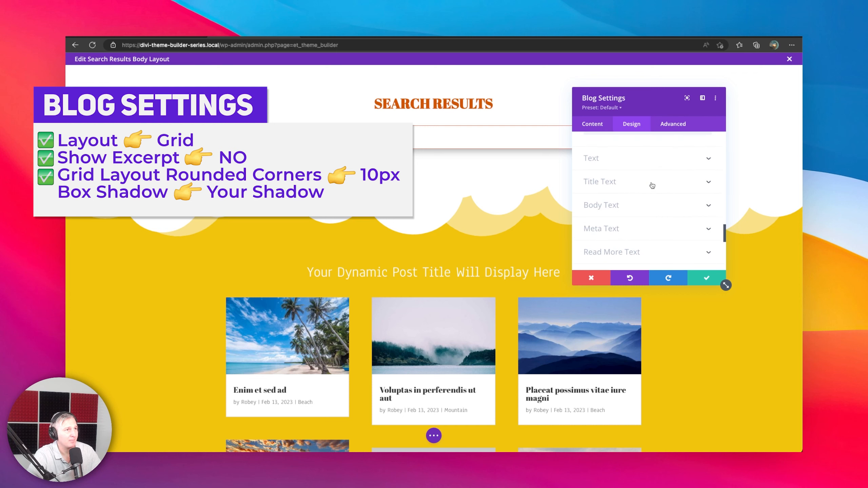
{"action": "scroll", "coordinate": [652, 185], "scroll_direction": "down", "scroll_amount": 10}
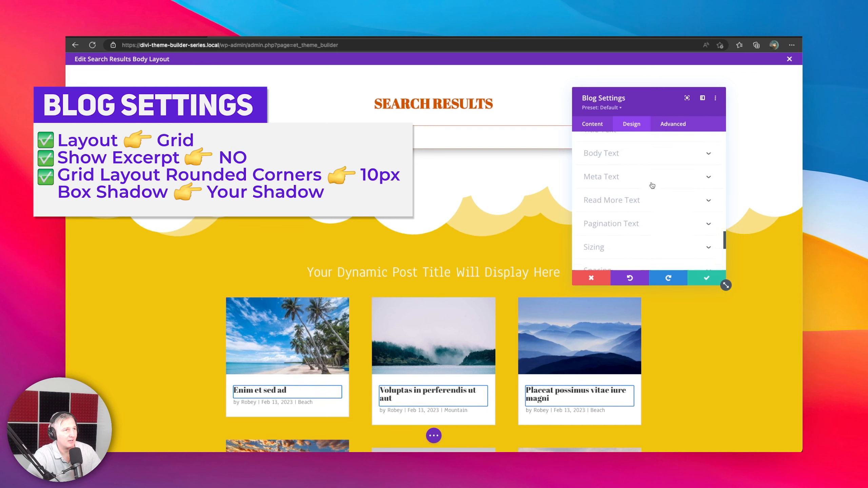
{"action": "left_click", "coordinate": [620, 216]}
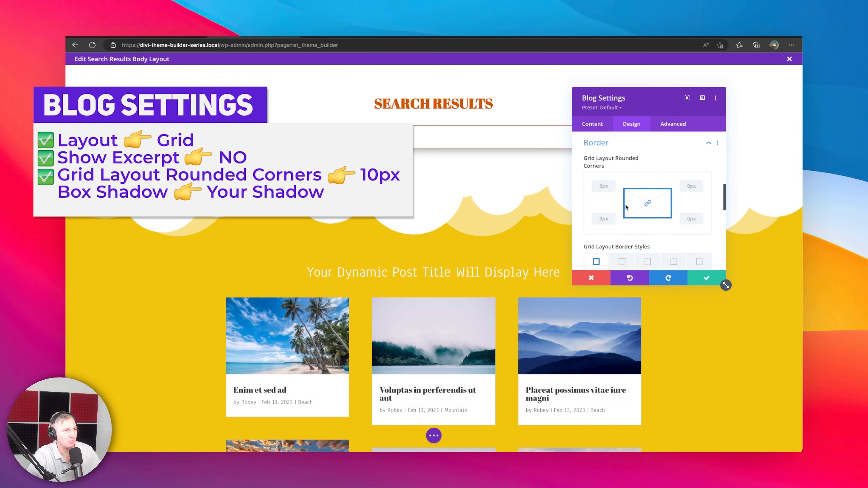
{"action": "left_click", "coordinate": [603, 186]}
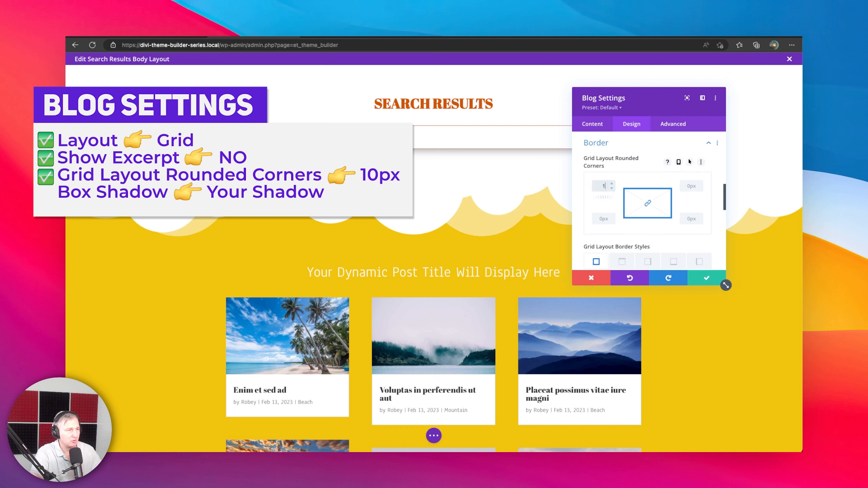
{"action": "type", "text": "10px"}
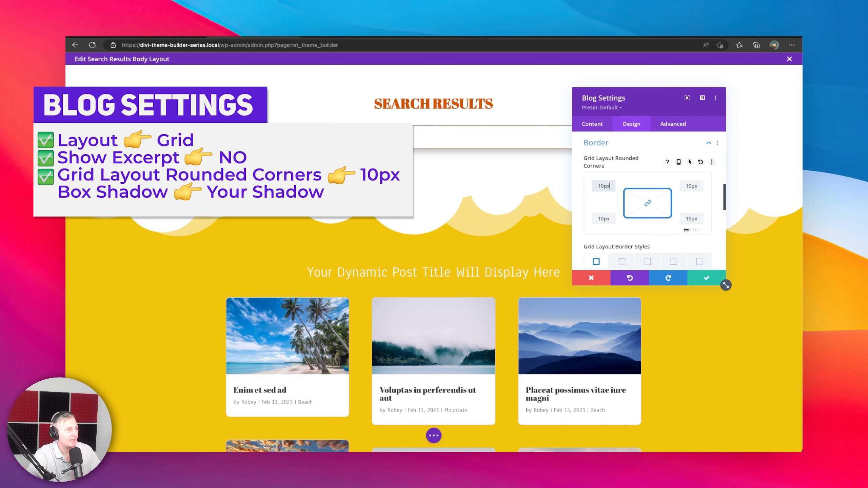
Step: Apply the even all-around box shadow preset to the blog grid cards and save the Blog module settings
{"action": "scroll", "coordinate": [687, 232], "scroll_direction": "down", "scroll_amount": 2}
{"action": "scroll", "coordinate": [687, 232], "scroll_direction": "down", "scroll_amount": 10}
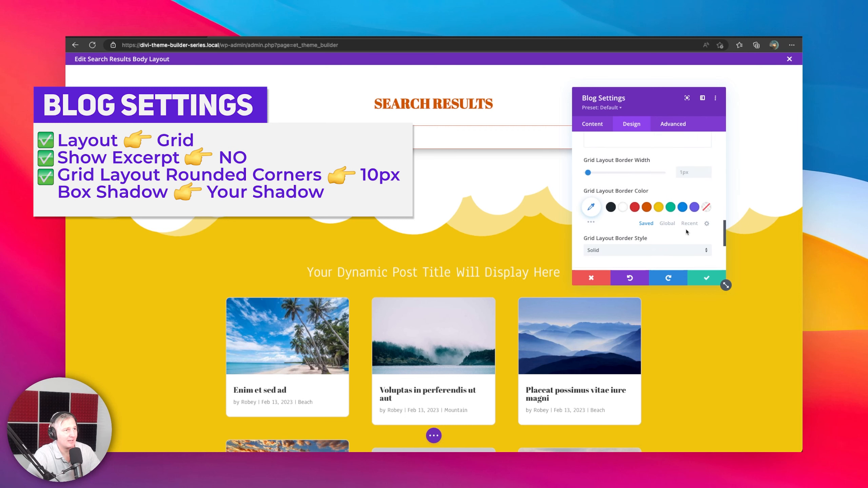
{"action": "left_click", "coordinate": [639, 160]}
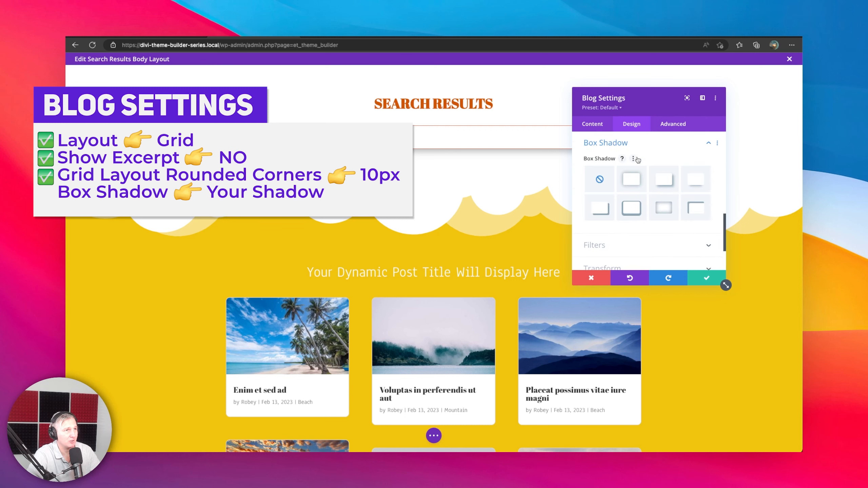
{"action": "left_click", "coordinate": [663, 180]}
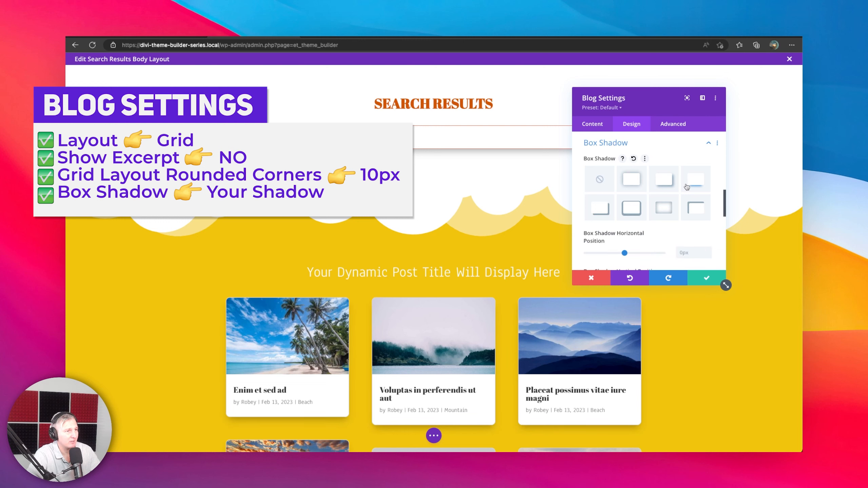
{"action": "left_click", "coordinate": [630, 177]}
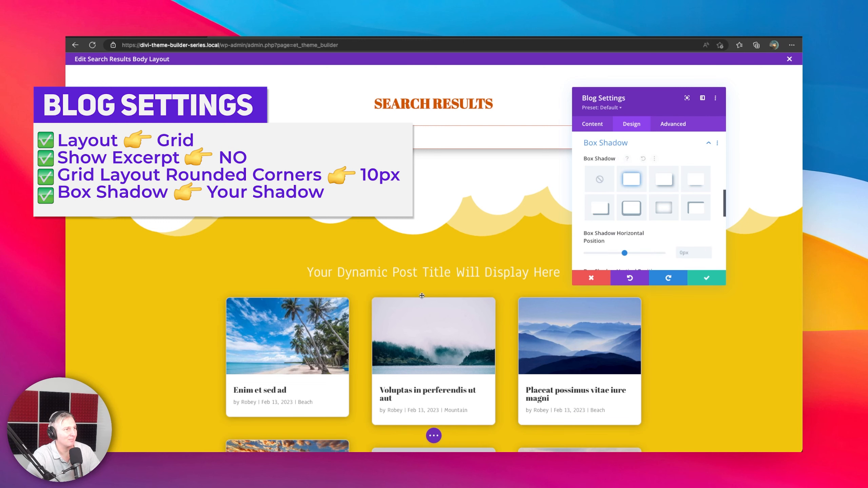
{"action": "scroll", "coordinate": [422, 296], "scroll_direction": "down", "scroll_amount": 4}
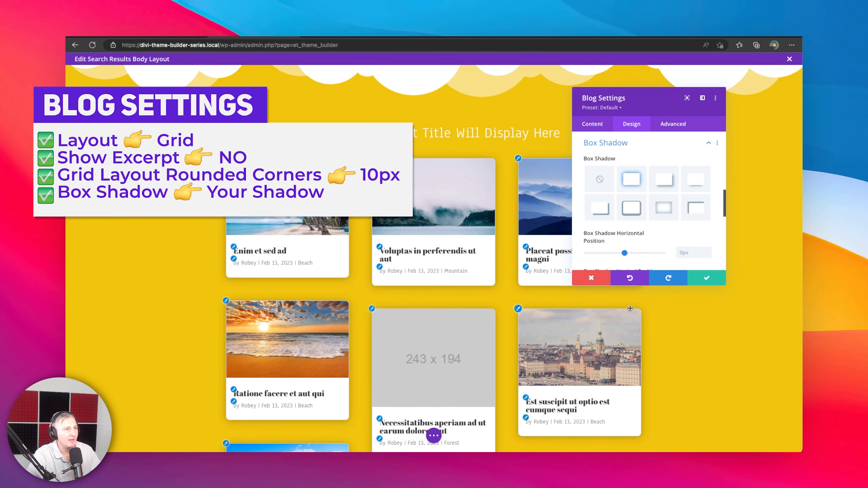
{"action": "scroll", "coordinate": [687, 256], "scroll_direction": "down", "scroll_amount": 7}
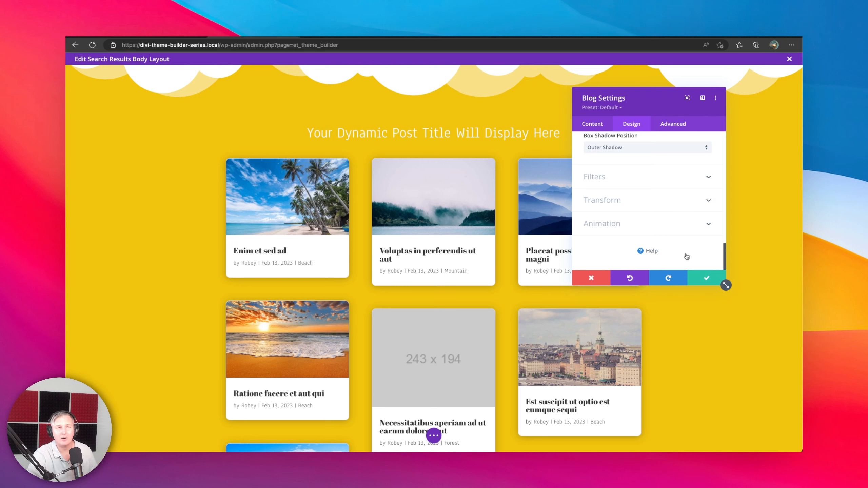
{"action": "left_click", "coordinate": [706, 279]}
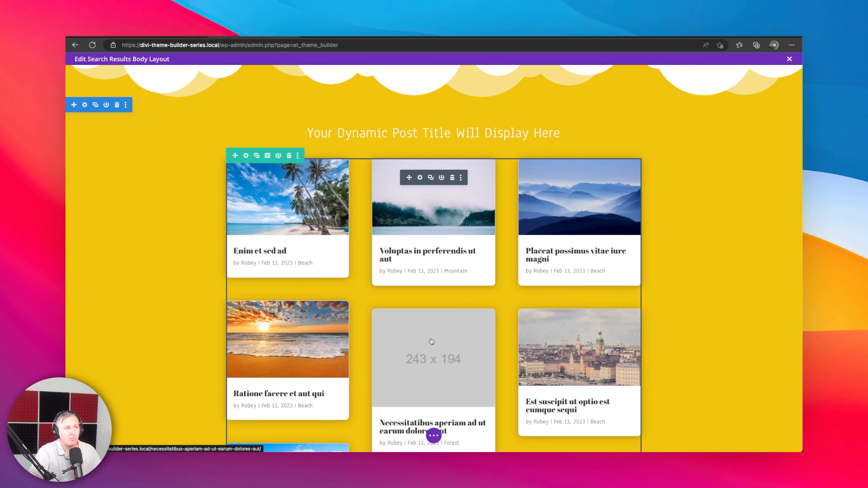
Step: Save the Search Results body layout, close its editor and save the Theme Builder changes
{"action": "scroll", "coordinate": [432, 341], "scroll_direction": "down", "scroll_amount": 8}
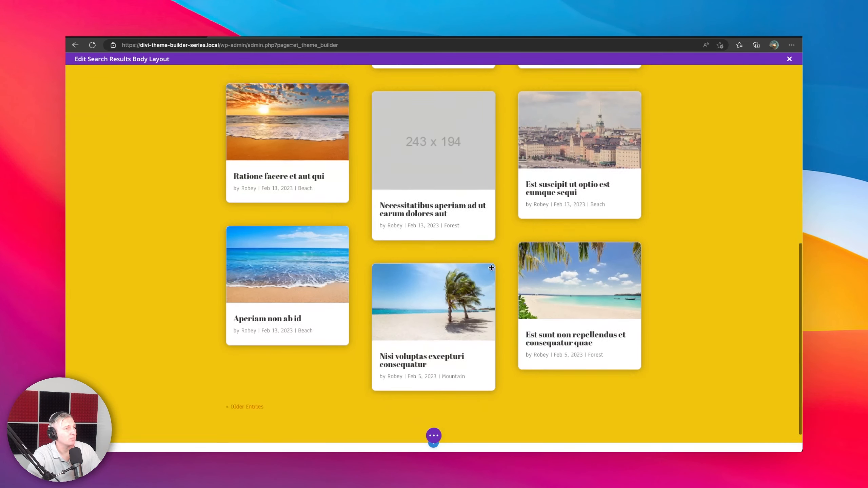
{"action": "left_click", "coordinate": [433, 436]}
{"action": "left_click", "coordinate": [780, 439]}
{"action": "left_click", "coordinate": [789, 59]}
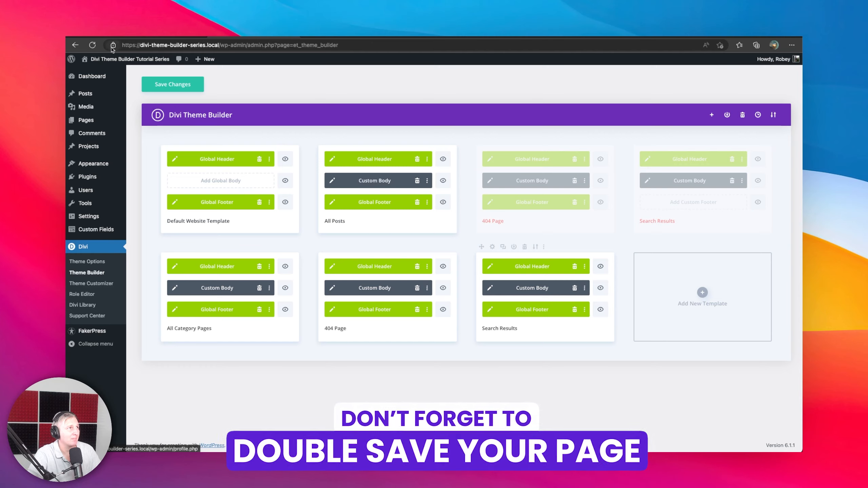
{"action": "left_click", "coordinate": [181, 85]}
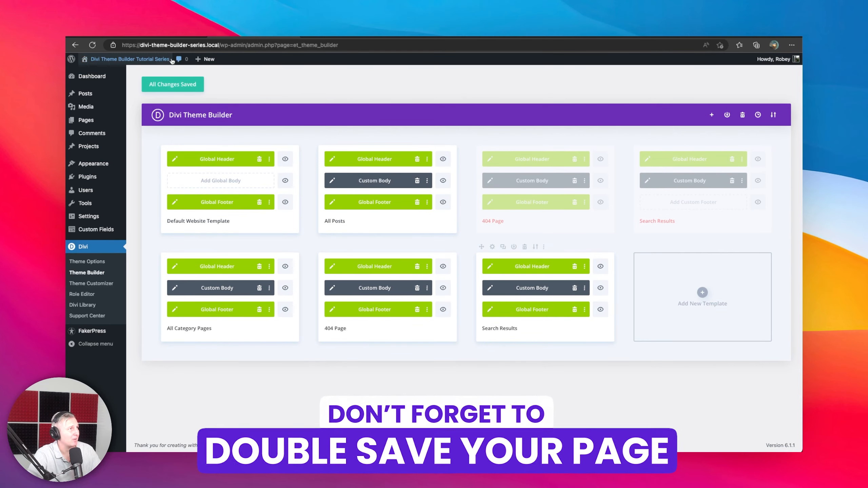
Step: Visit the live site's home page, search the blog posts for "enim" and review the results page
{"action": "left_click", "coordinate": [84, 74]}
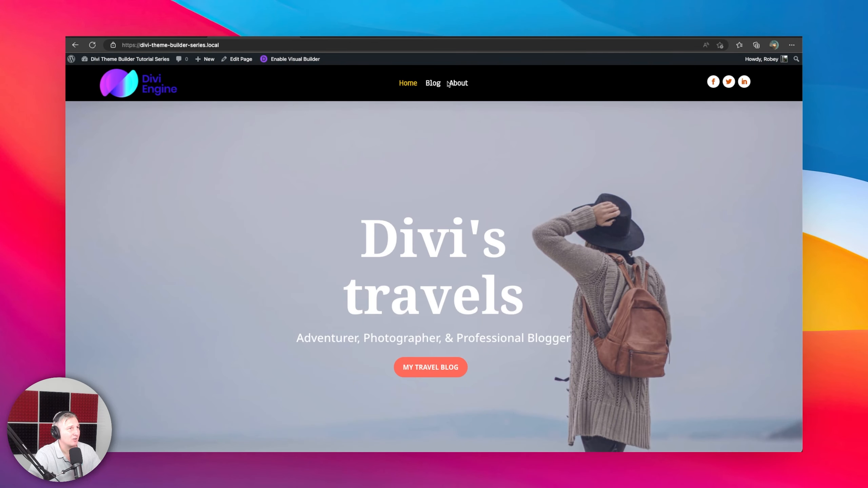
{"action": "scroll", "coordinate": [446, 205], "scroll_direction": "down", "scroll_amount": 10}
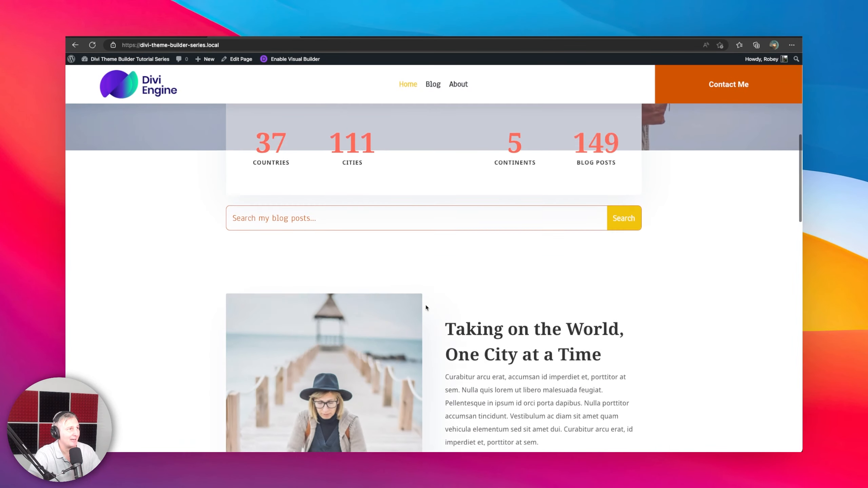
{"action": "left_click", "coordinate": [420, 232]}
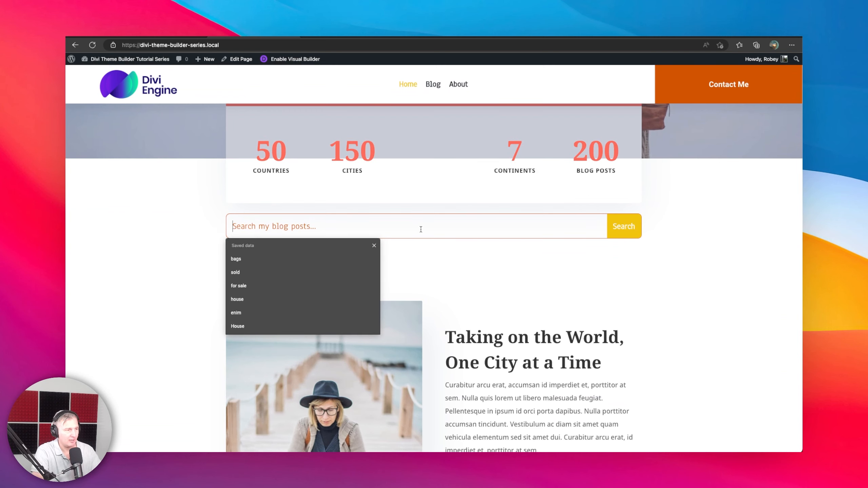
{"action": "type", "text": "en"}
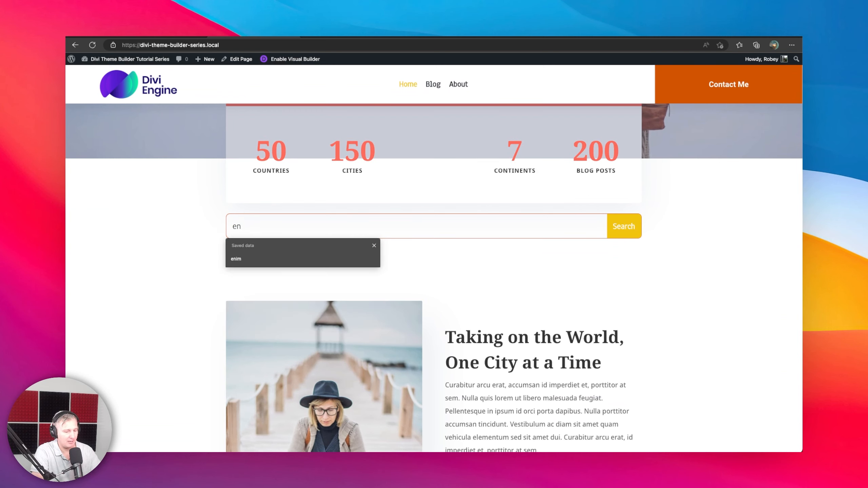
{"action": "type", "text": "im"}
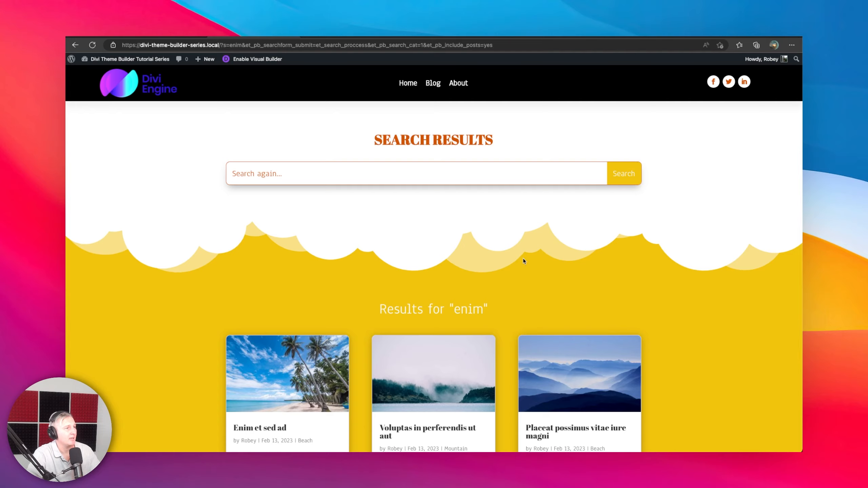
{"action": "scroll", "coordinate": [522, 253], "scroll_direction": "down", "scroll_amount": 15}
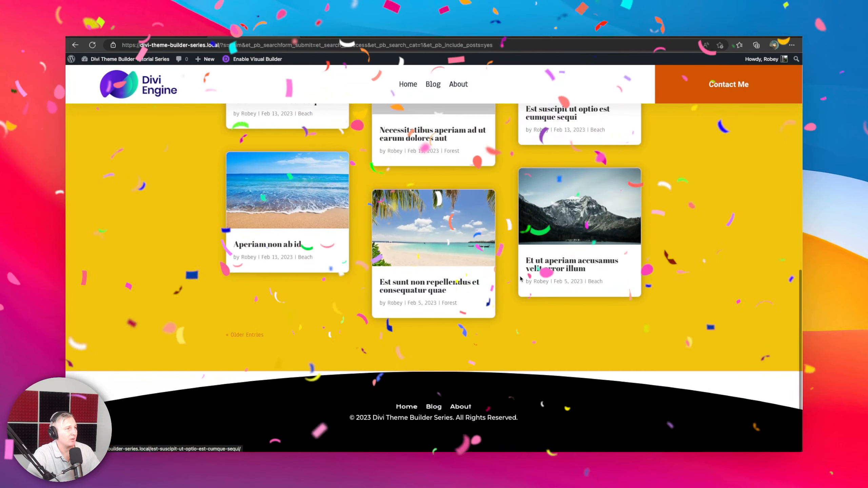
{"action": "scroll", "coordinate": [358, 300], "scroll_direction": "up", "scroll_amount": 5}
{"action": "scroll", "coordinate": [359, 300], "scroll_direction": "up", "scroll_amount": 10}
Step: Enter a first name as a new search term in the results page's Search again field
{"action": "left_click", "coordinate": [274, 169]}
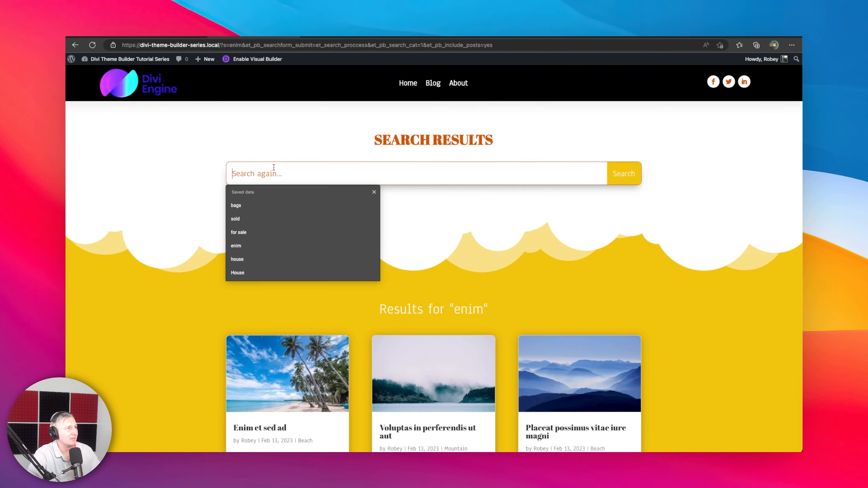
{"action": "type", "text": "steve"}
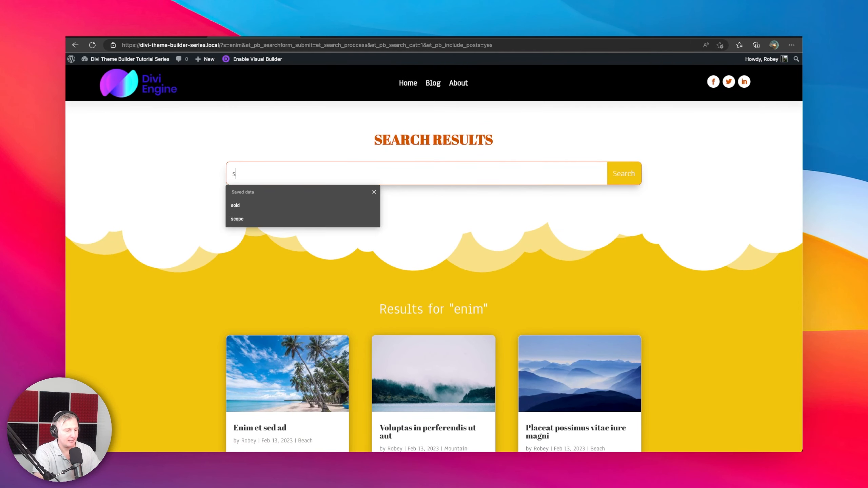